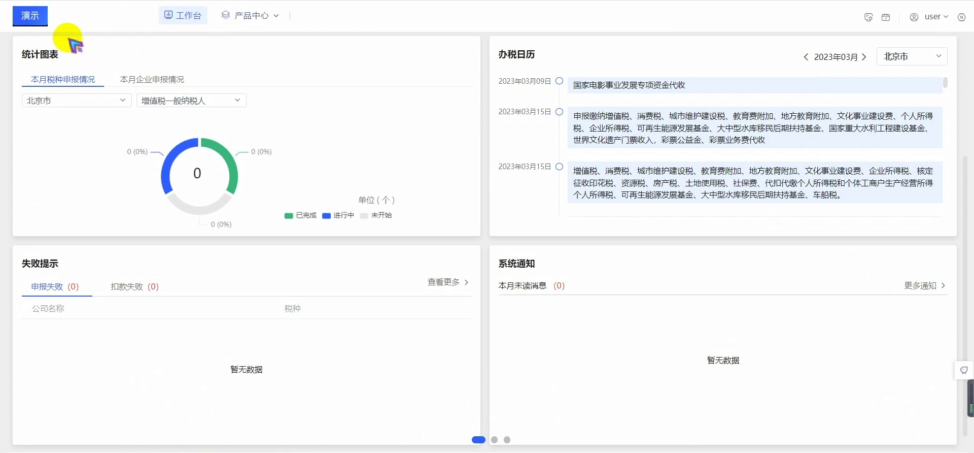
# Step: View the region and taxpayer type choices that filter the 本月税种申报情况 chart, keeping 北京市 and 增值税一般纳税人
pyautogui.click(79, 100)
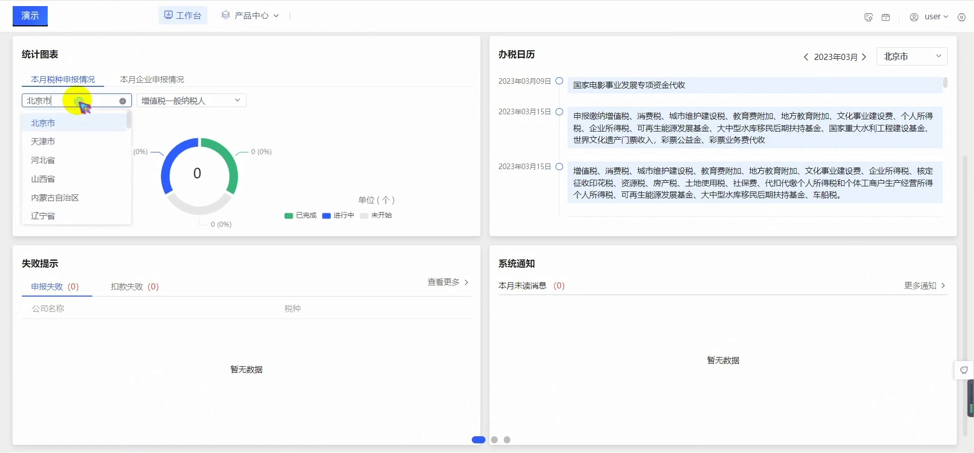
pyautogui.click(82, 104)
pyautogui.click(185, 101)
pyautogui.click(203, 158)
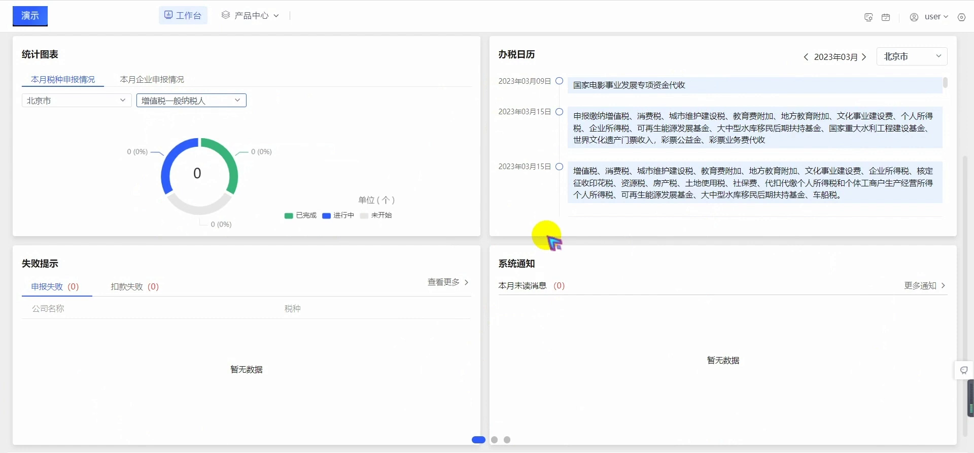
# Step: Browse the modules of the 产品中心, from invoice management through to statistical reports
pyautogui.click(250, 16)
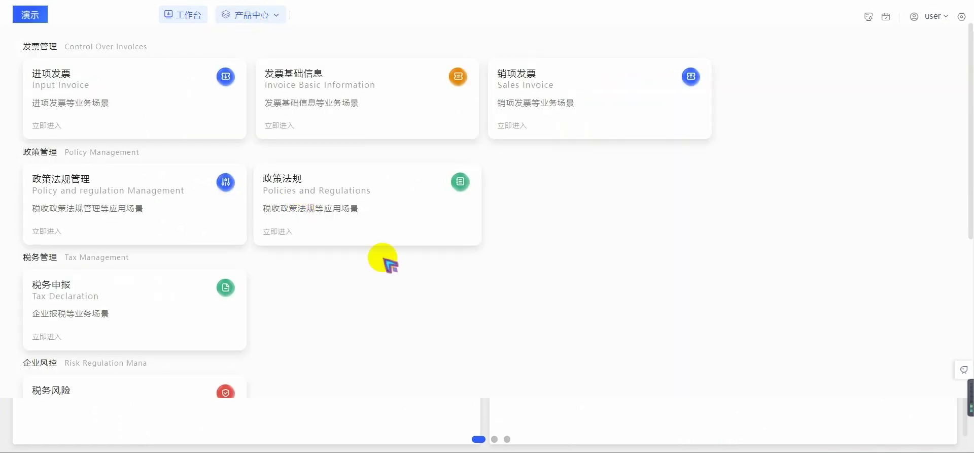
pyautogui.scroll(-3, 396, 268)
pyautogui.scroll(-2, 396, 268)
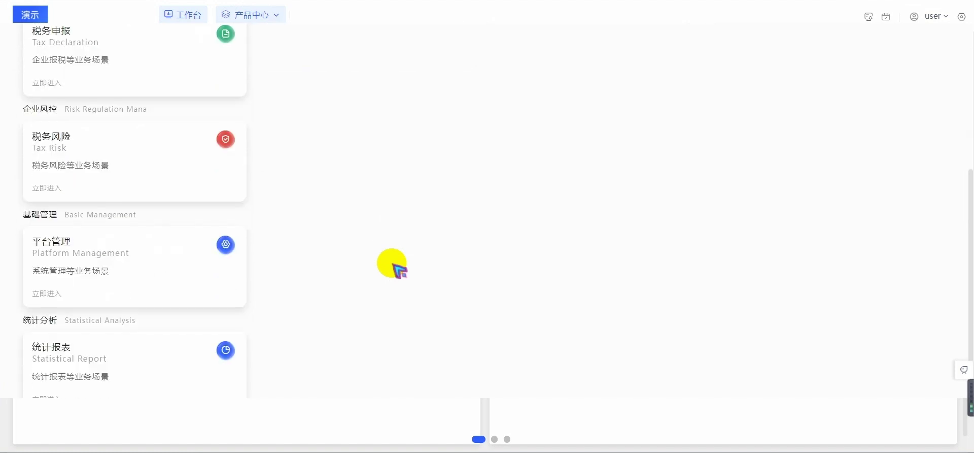
pyautogui.scroll(4, 394, 267)
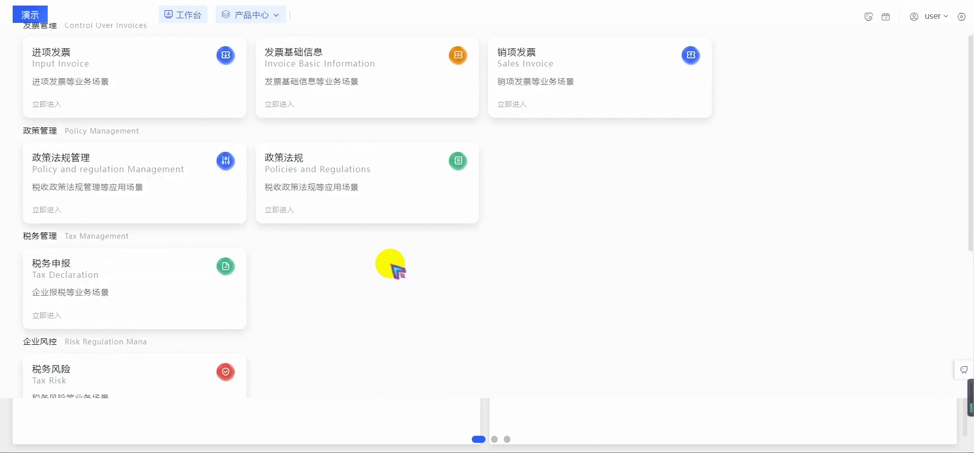
pyautogui.click(112, 87)
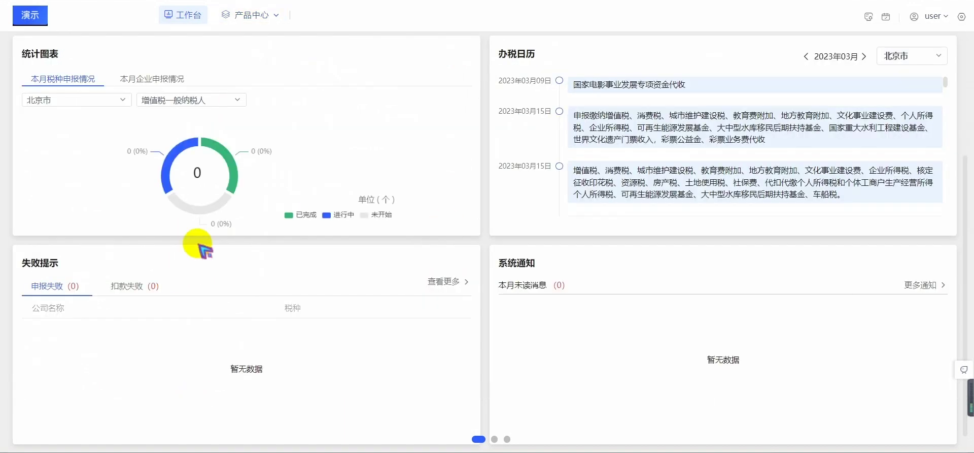
# Step: Enter the 税务申报 module listed under 税务管理 in the 产品中心
pyautogui.moveTo(257, 14)
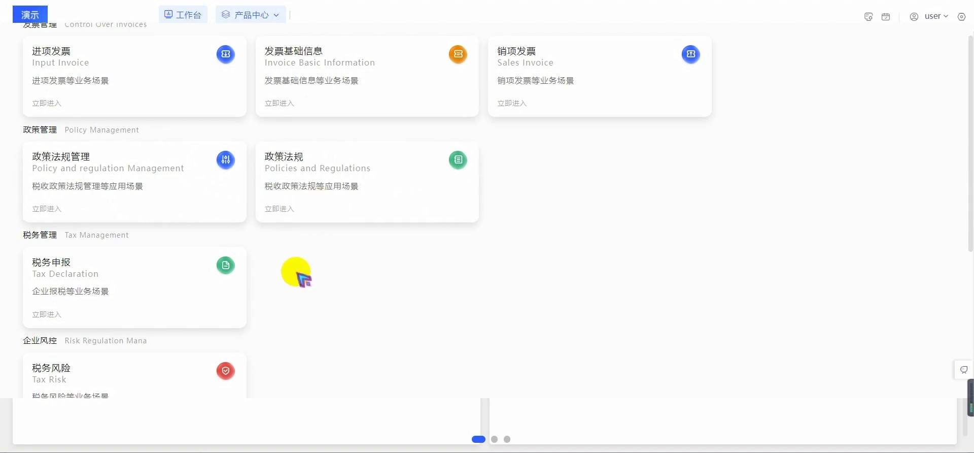
pyautogui.scroll(-4, 298, 272)
pyautogui.click(184, 119)
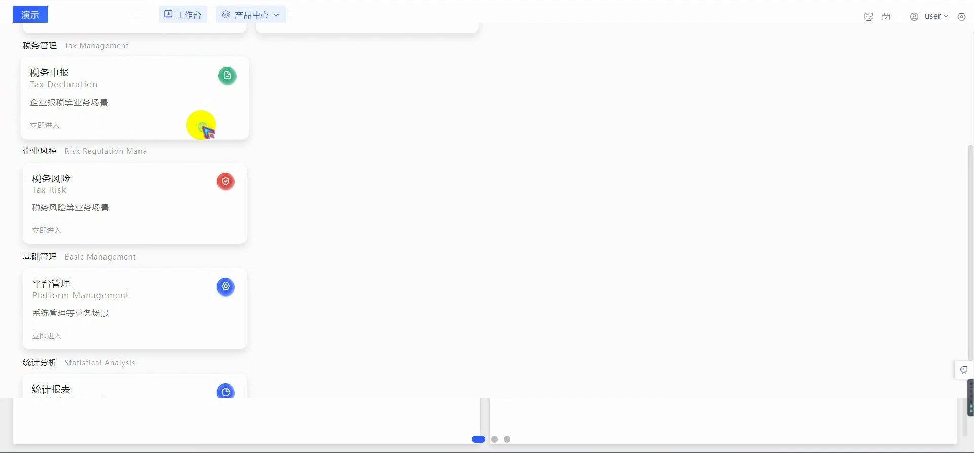
pyautogui.click(204, 128)
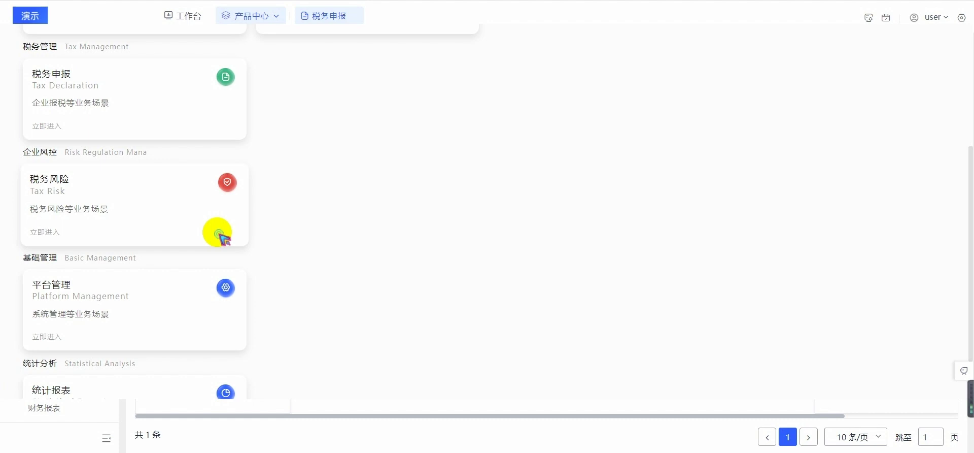
pyautogui.scroll(-1, 219, 236)
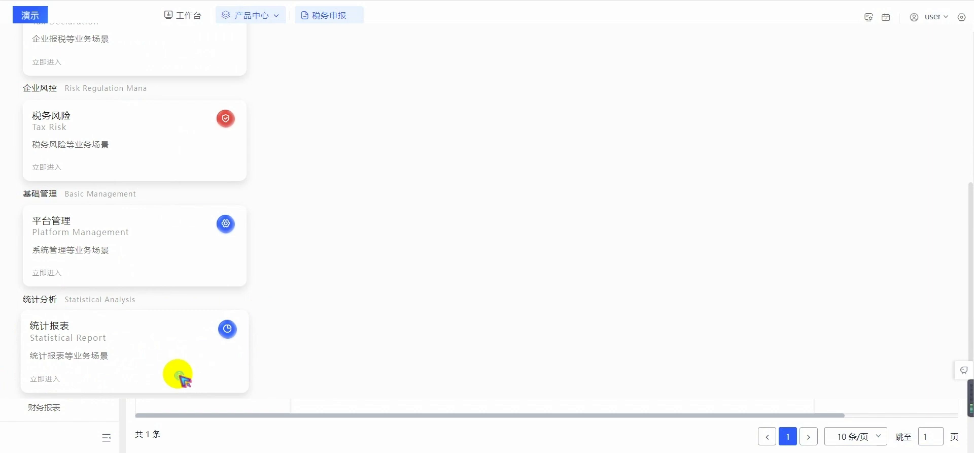
pyautogui.scroll(3, 178, 375)
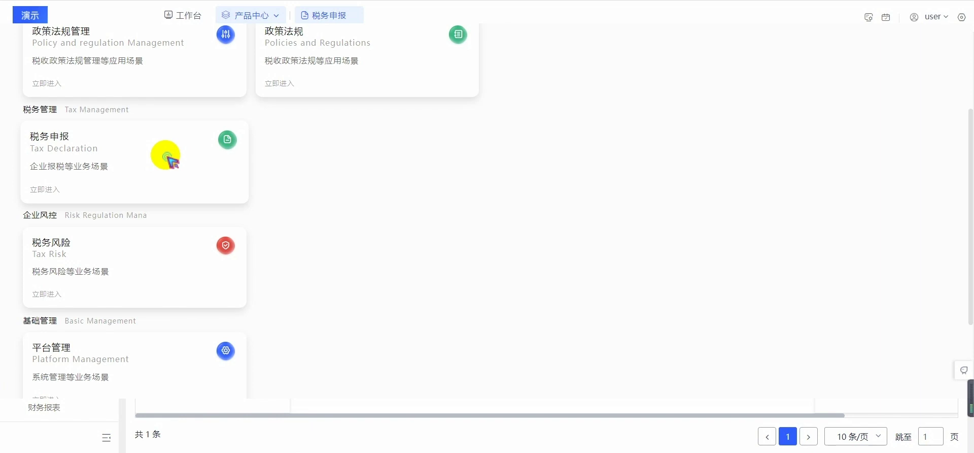
pyautogui.click(168, 159)
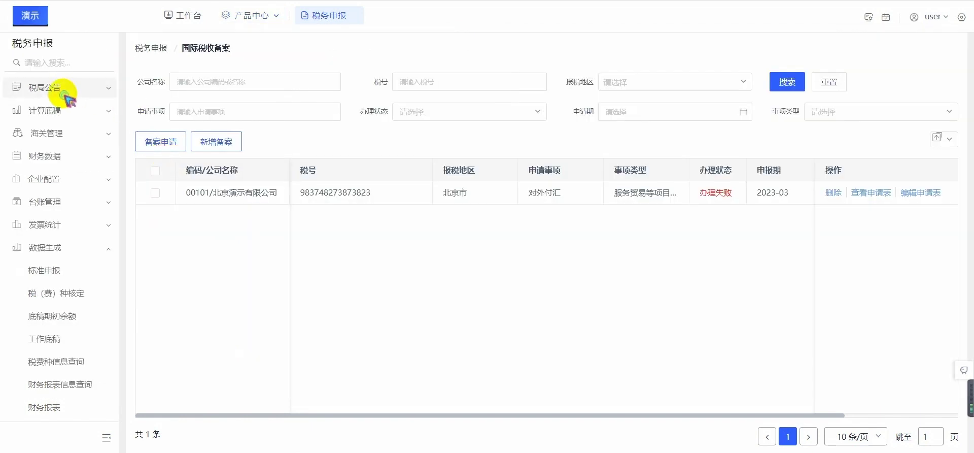
# Step: Open 会计科目 under 财务数据 and examine its form for a new 科目表 and the 科目维护 list of 产品演示数据, cancelling both
pyautogui.click(69, 160)
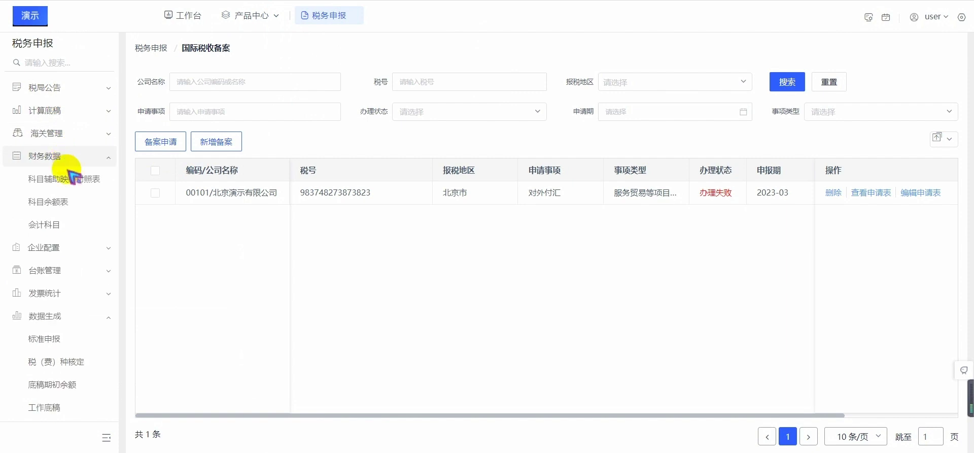
pyautogui.click(70, 229)
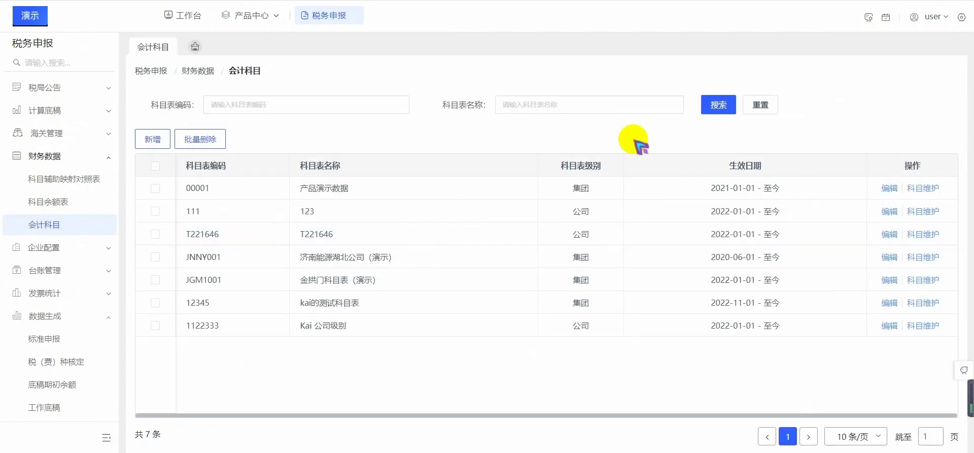
pyautogui.click(161, 140)
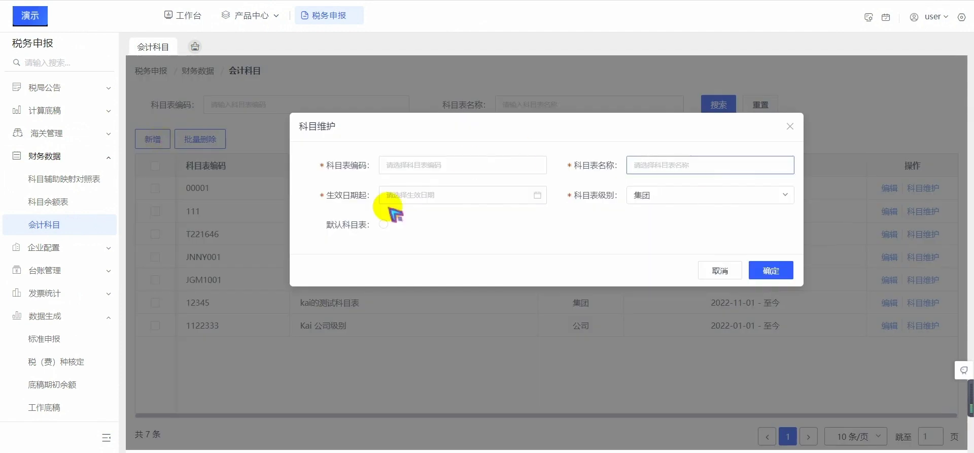
pyautogui.click(734, 269)
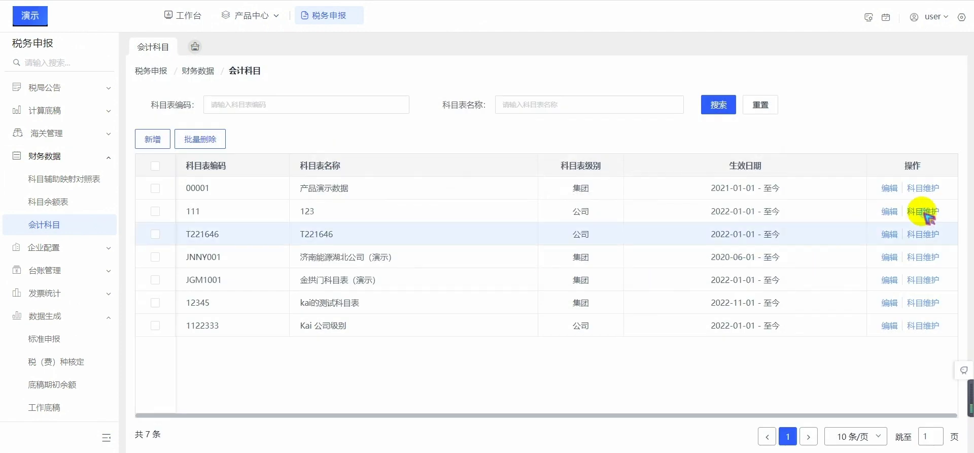
pyautogui.click(928, 189)
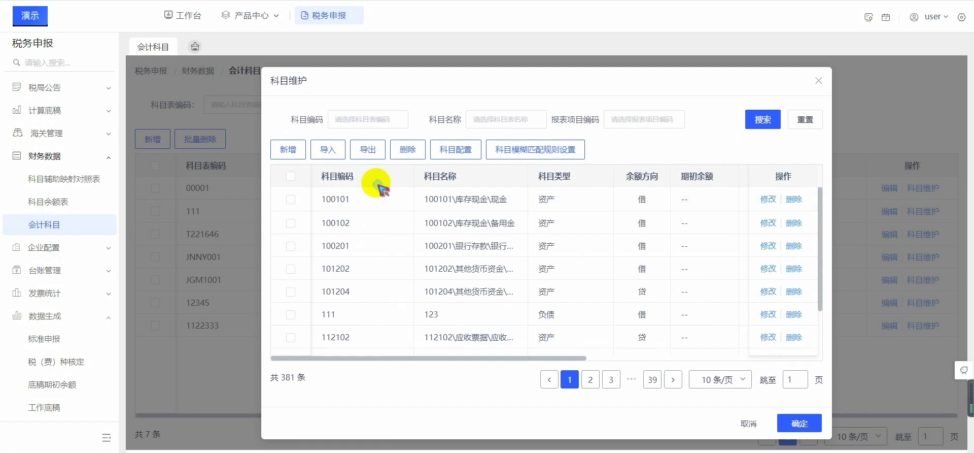
pyautogui.click(755, 427)
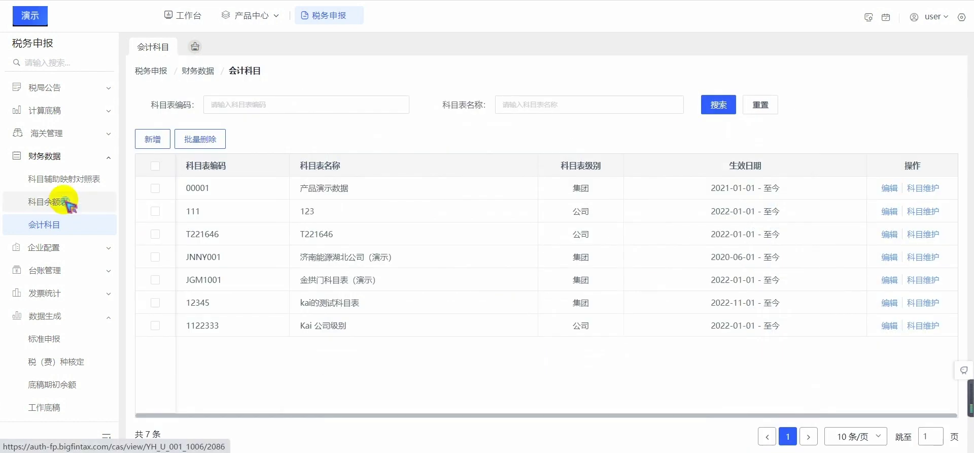
# Step: Open 科目余额表 and expand its search filters to examine 科目名称, 科目编码 and 所属核算主体
pyautogui.click(65, 202)
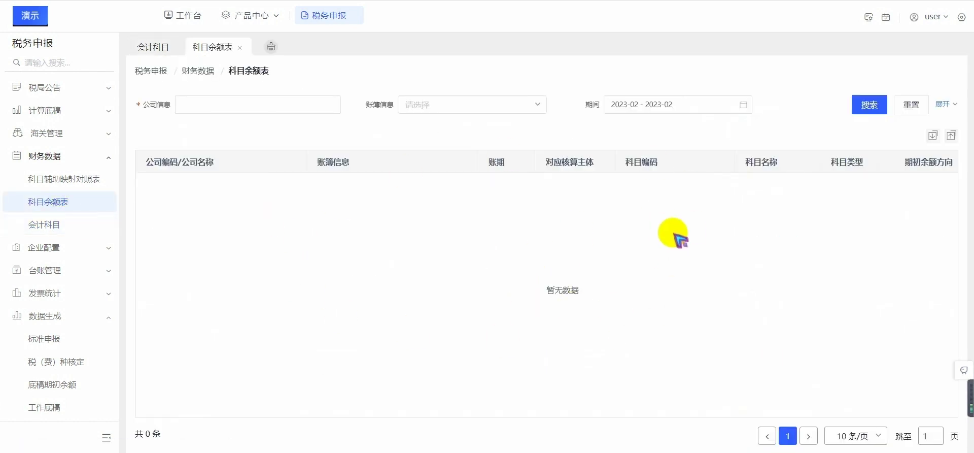
pyautogui.click(945, 104)
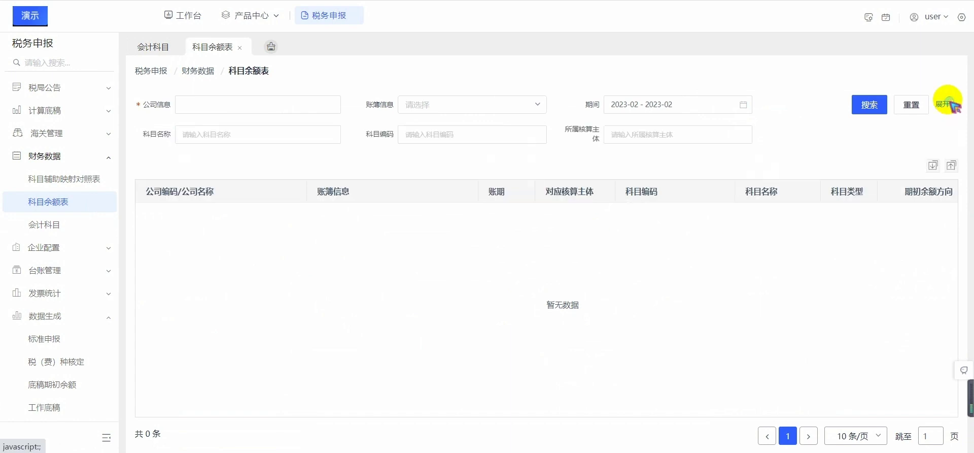
pyautogui.click(233, 134)
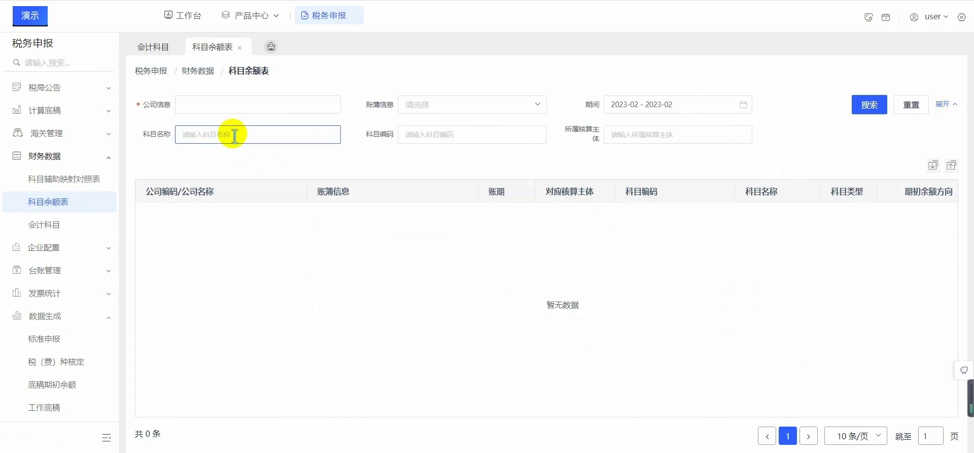
pyautogui.click(421, 135)
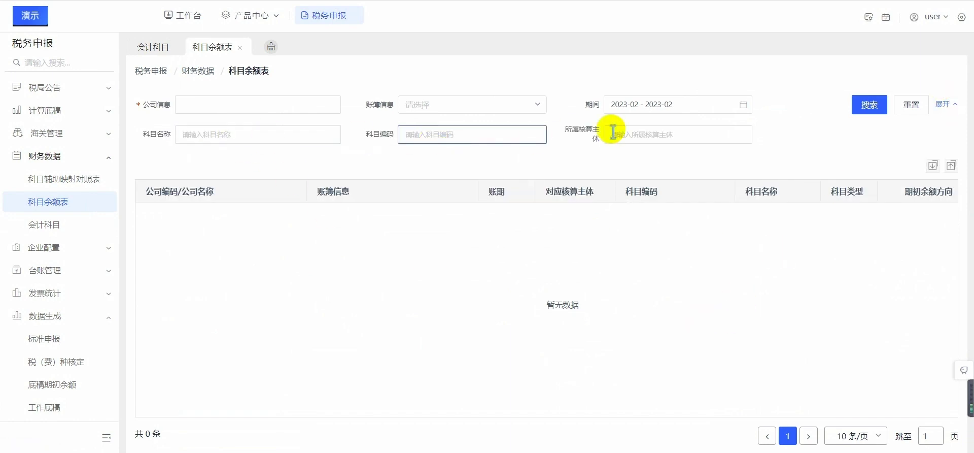
pyautogui.click(659, 133)
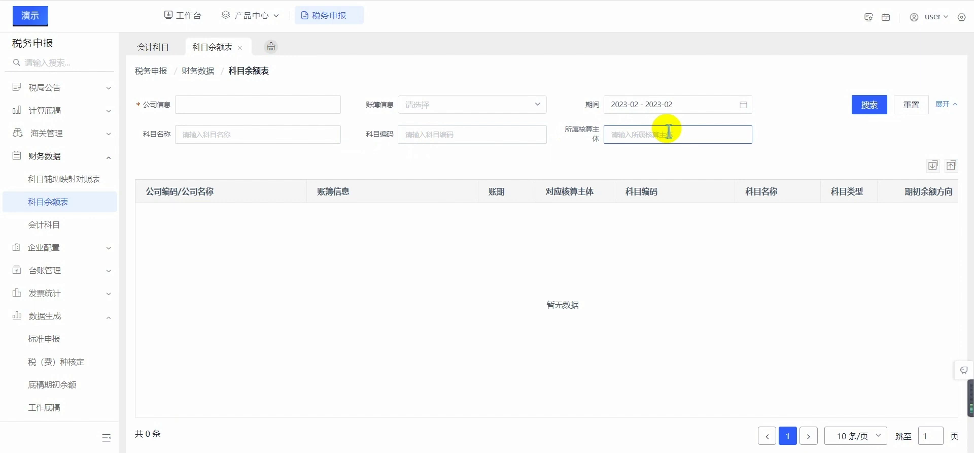
# Step: Open 账簿信息 under 企业配置 and examine the 新增账簿 form, including 科目表 and 所属核算主体, without saving it
pyautogui.click(84, 248)
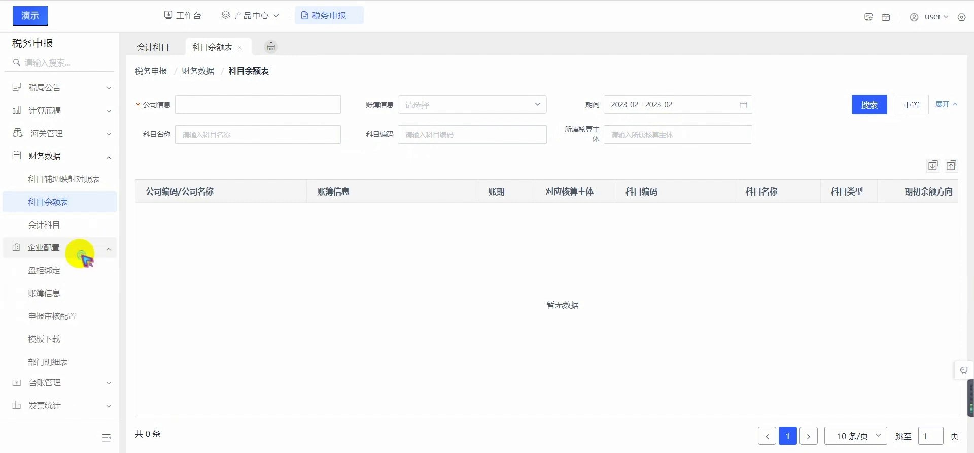
pyautogui.click(73, 294)
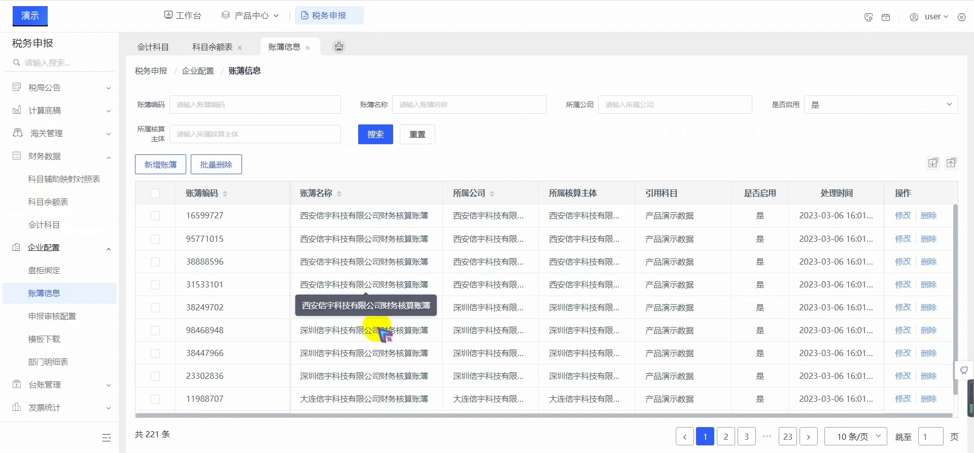
pyautogui.click(153, 166)
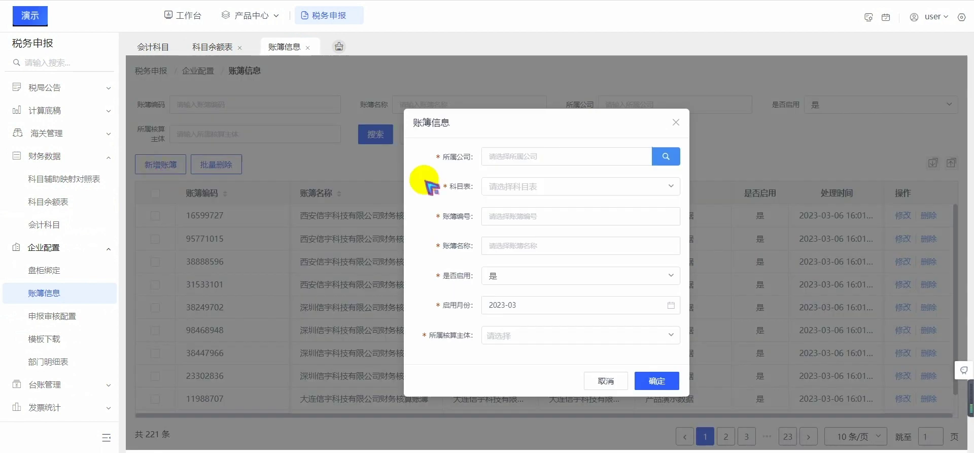
pyautogui.click(572, 185)
pyautogui.click(573, 192)
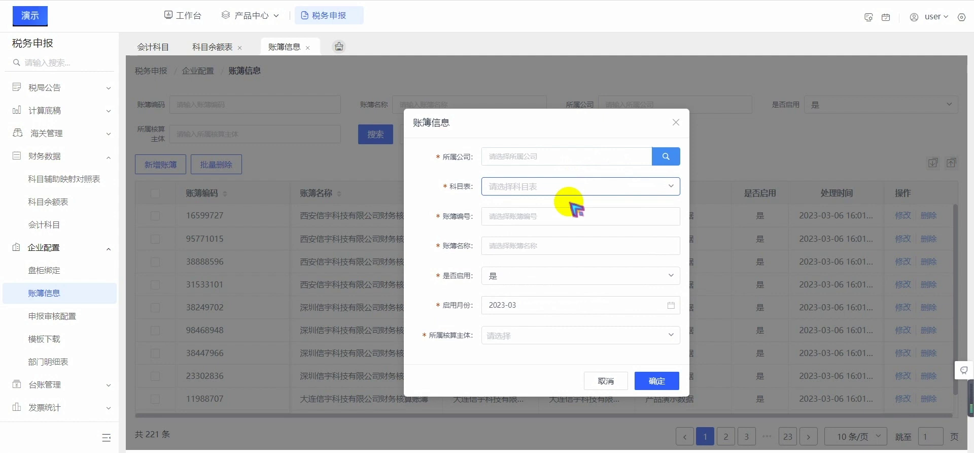
pyautogui.click(574, 335)
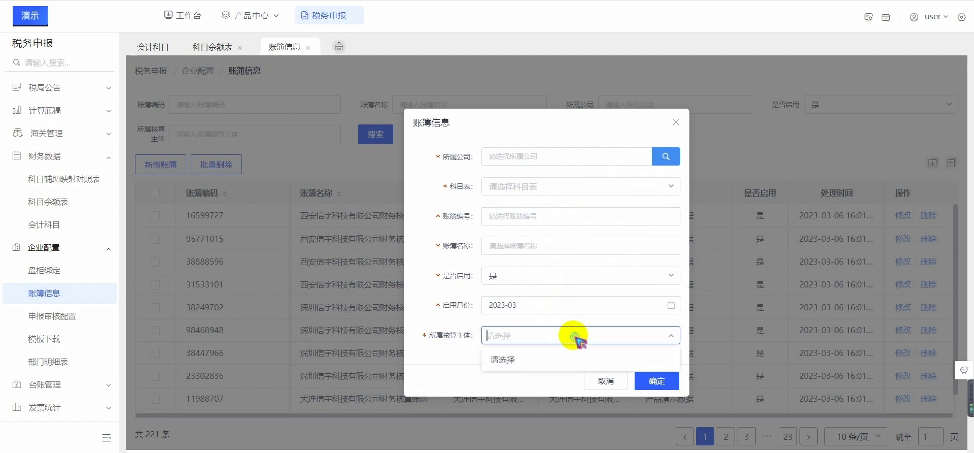
pyautogui.click(584, 336)
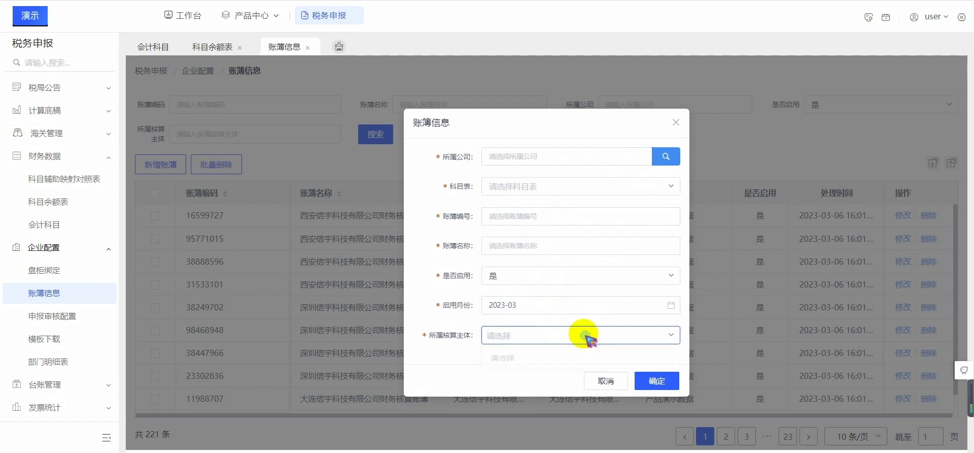
pyautogui.click(600, 381)
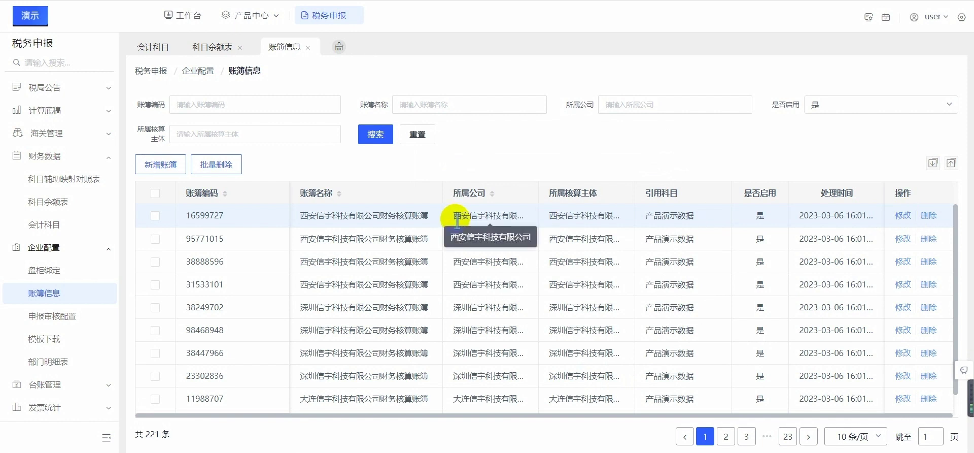
# Step: Open 税（费）种核定 under 数据生成 and bring up the 核定税种 settings of A公司T221646餐厅
pyautogui.scroll(-1, 448, 268)
pyautogui.scroll(1, 441, 305)
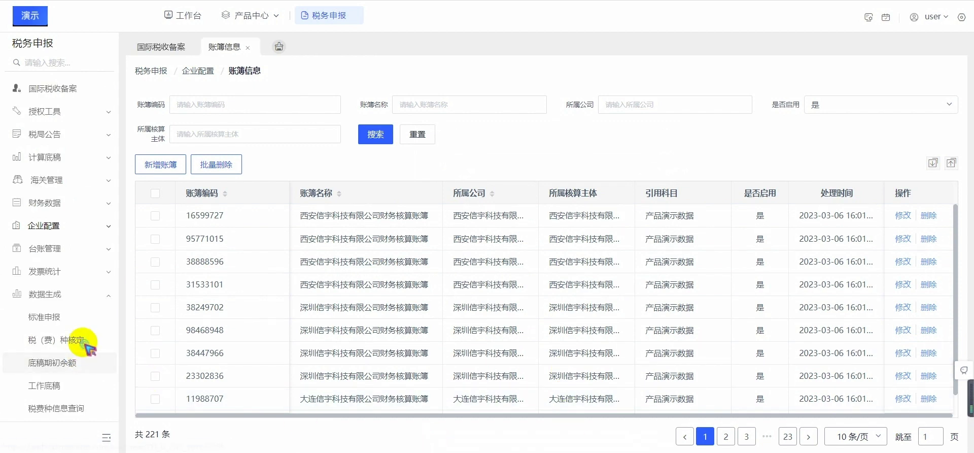
pyautogui.click(87, 344)
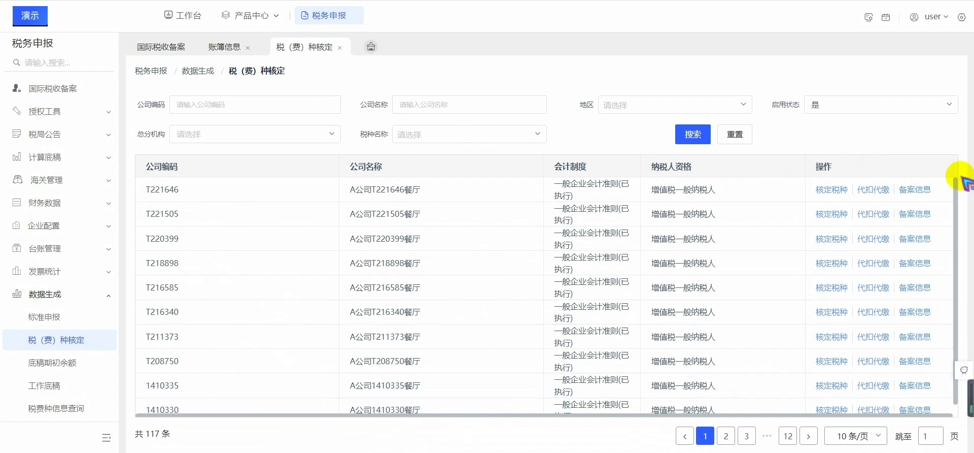
pyautogui.click(839, 191)
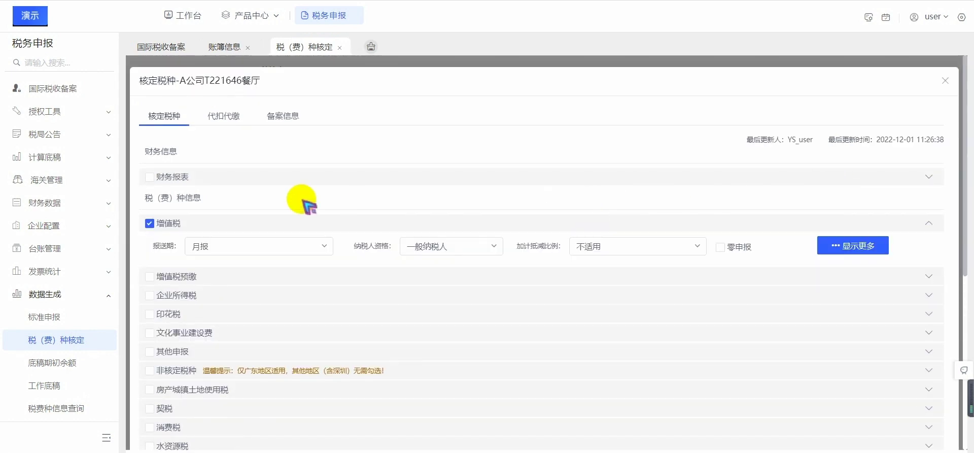
# Step: Examine the 财务报表 and 企业所得税 entries in the company's 核定税种 settings, leaving both unselected
pyautogui.click(166, 178)
pyautogui.click(166, 178)
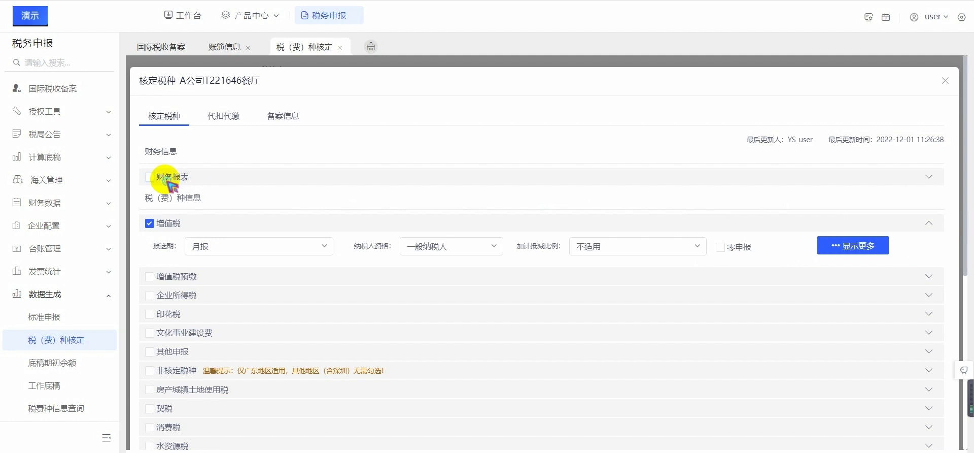
pyautogui.click(188, 296)
pyautogui.click(188, 295)
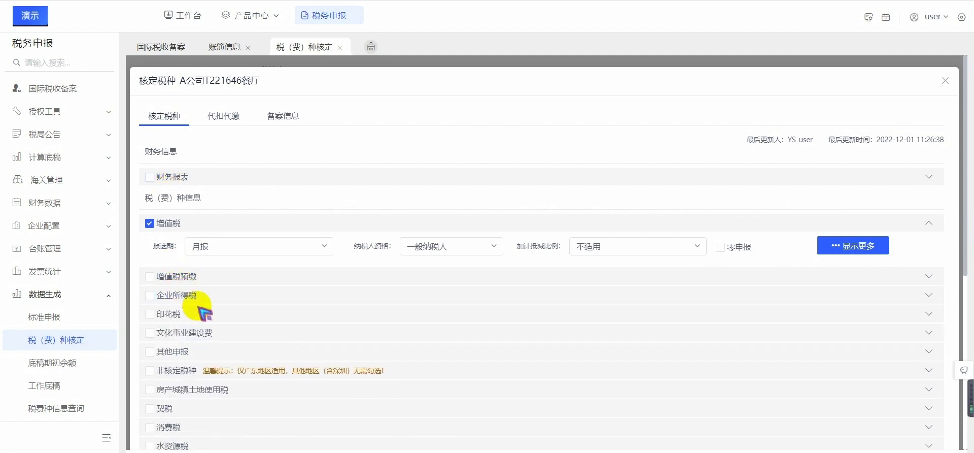
# Step: Enable 印花税 in the 核定税种 settings of A公司T221646餐厅 and set its 税目 to 买卖合同
pyautogui.click(170, 313)
pyautogui.click(191, 376)
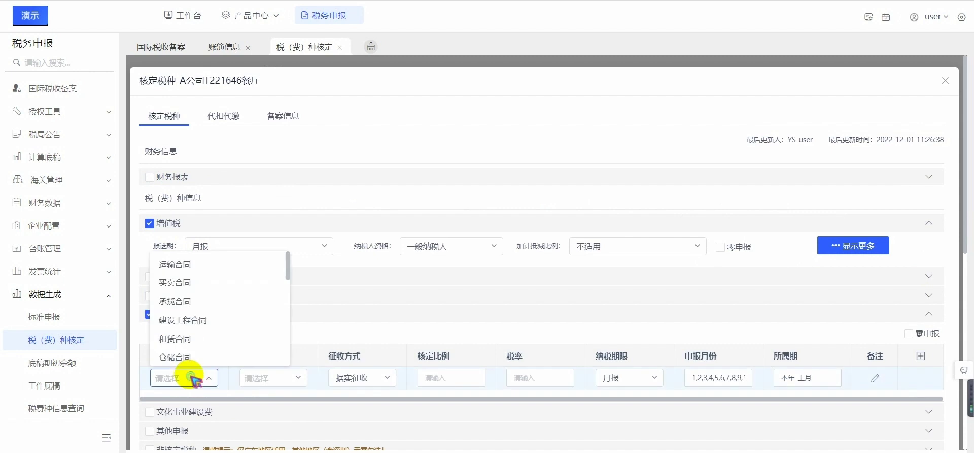
pyautogui.click(203, 281)
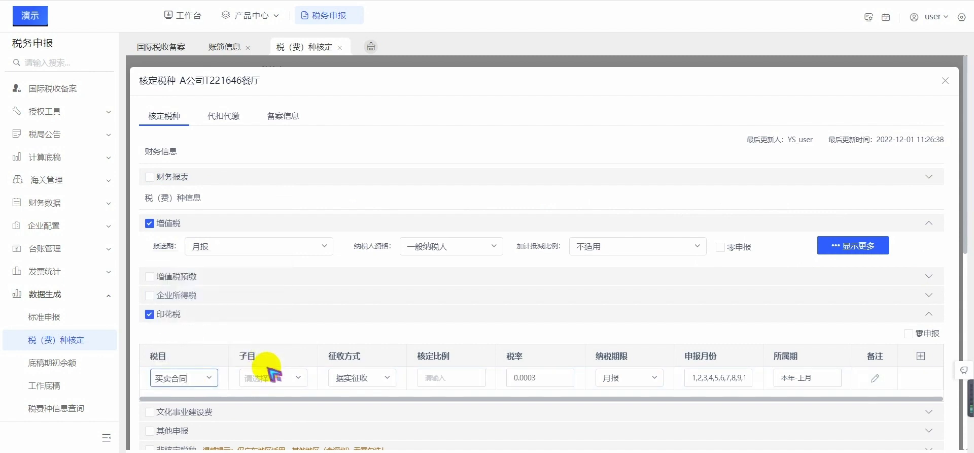
pyautogui.click(271, 377)
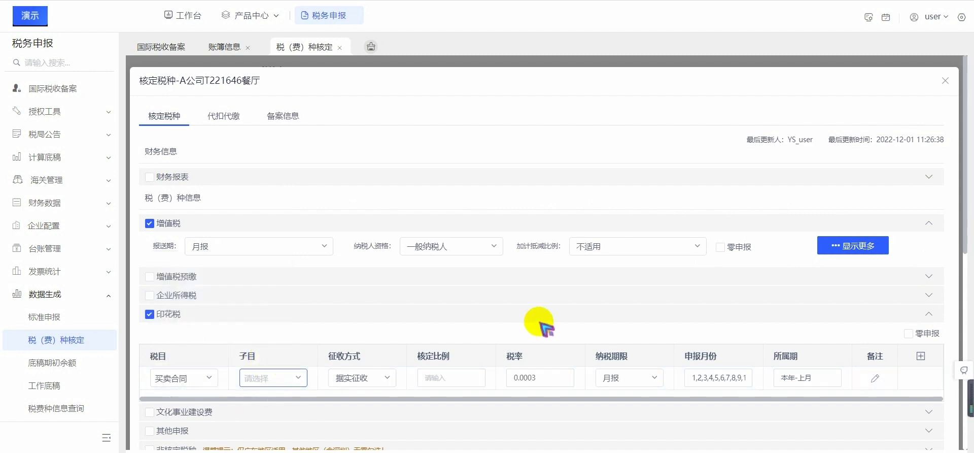
# Step: Examine the 契税 and 消费税 options in the 核定税种 settings and close the dialog without saving
pyautogui.scroll(-8, 541, 320)
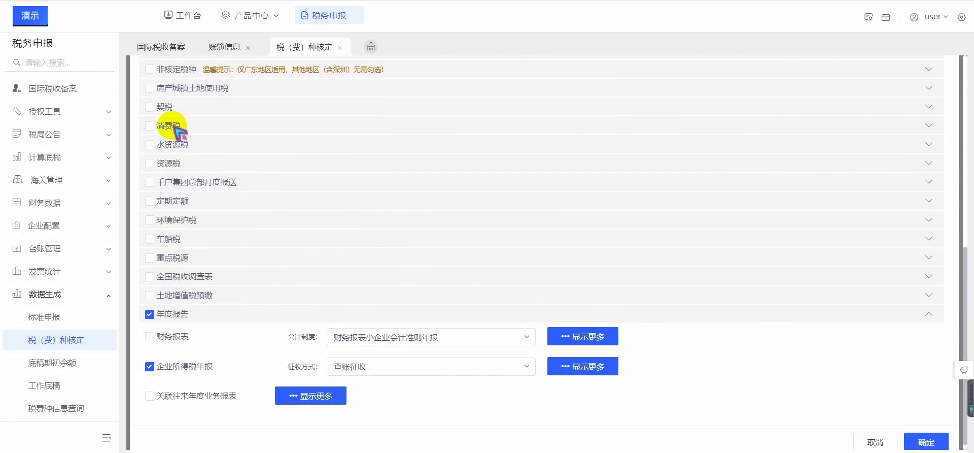
pyautogui.click(148, 107)
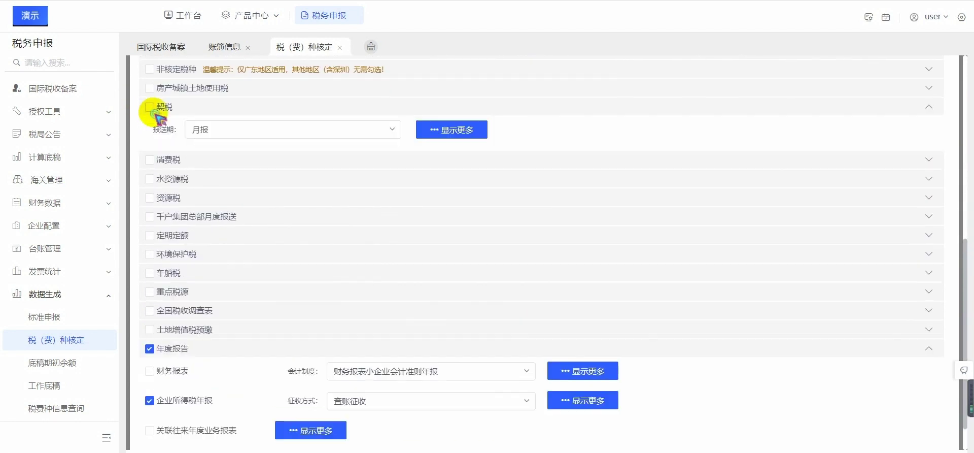
pyautogui.click(149, 160)
pyautogui.scroll(-3, 462, 244)
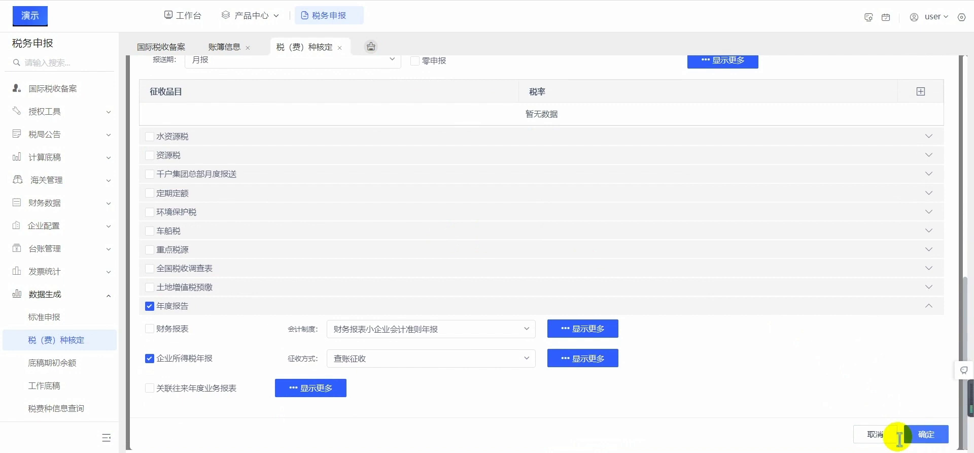
pyautogui.click(875, 434)
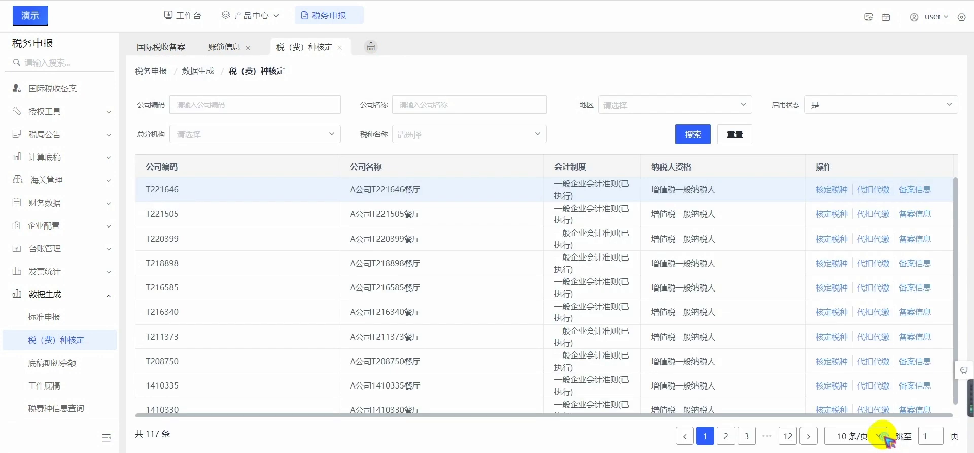
# Step: View the 备案信息 of A公司T221646餐厅 and return to the company list
pyautogui.click(916, 189)
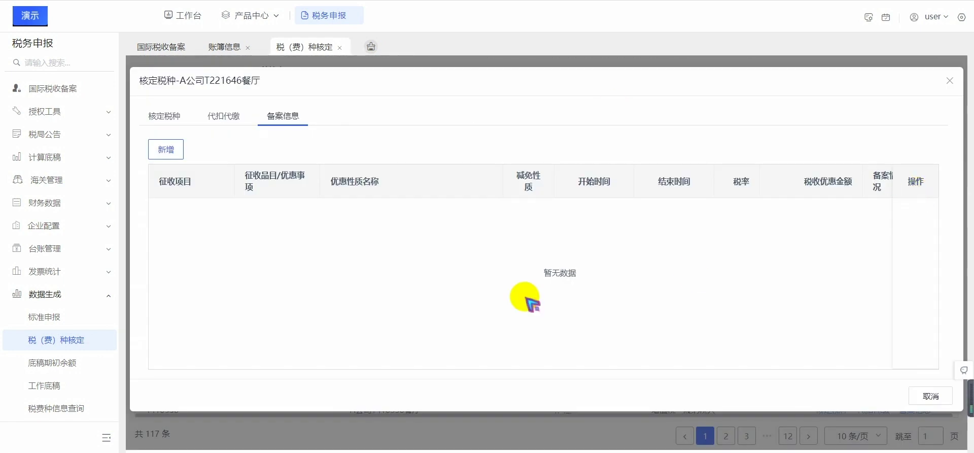
pyautogui.click(947, 85)
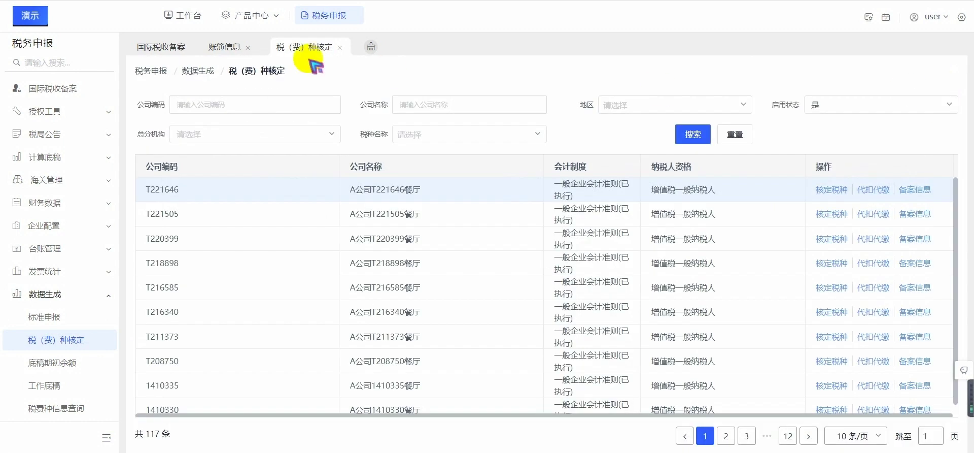
# Step: Open 印花税合同台账 under 台账管理 and examine the 新增 contract form without saving it
pyautogui.click(61, 295)
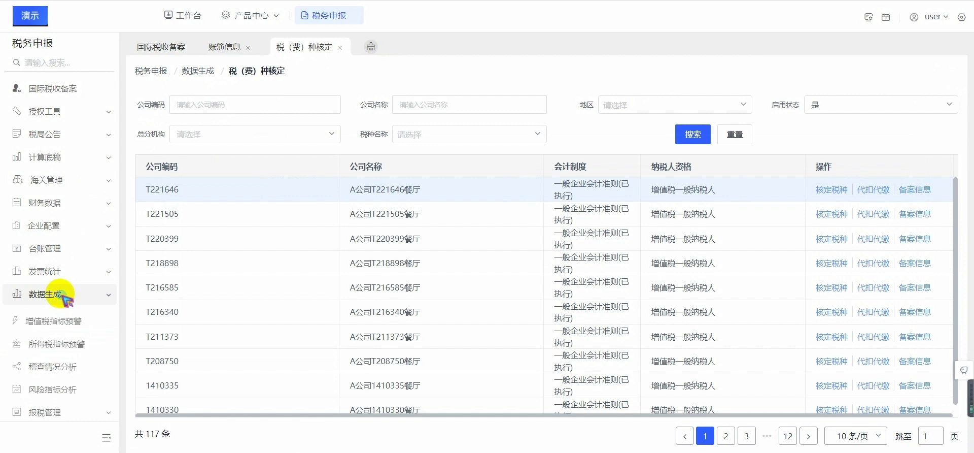
pyautogui.click(75, 249)
pyautogui.click(75, 249)
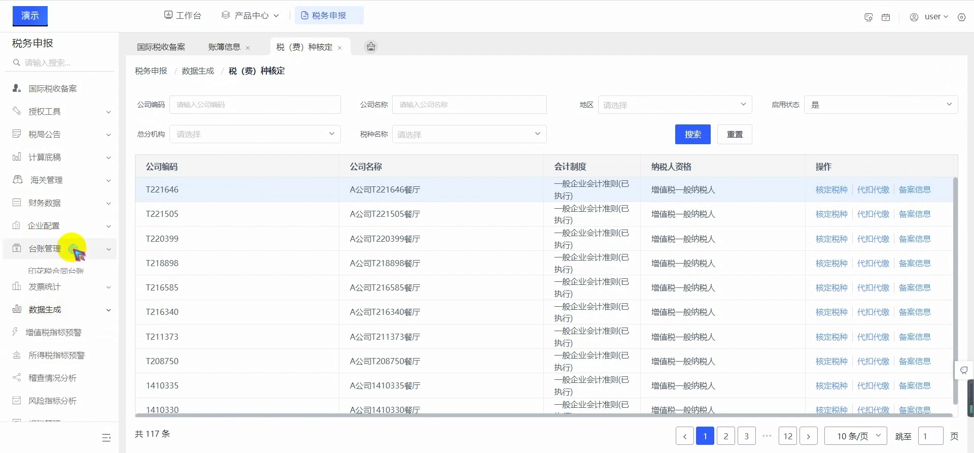
pyautogui.scroll(-3, 73, 249)
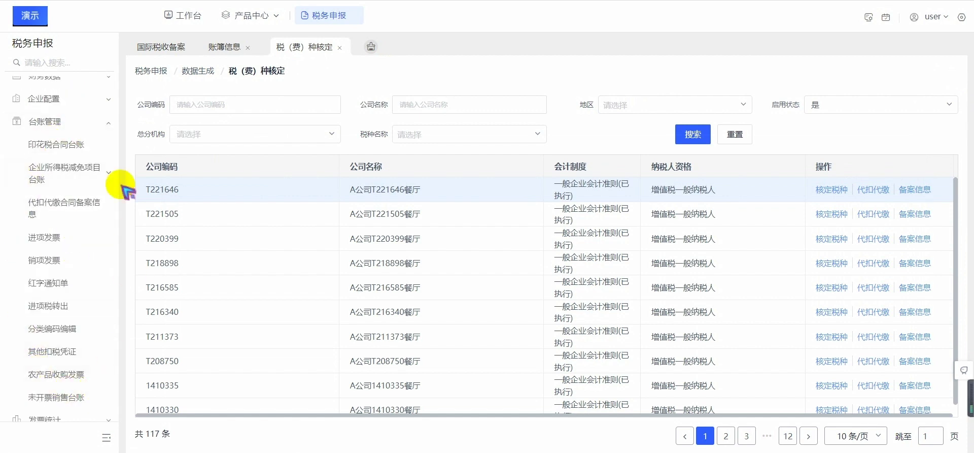
pyautogui.click(71, 148)
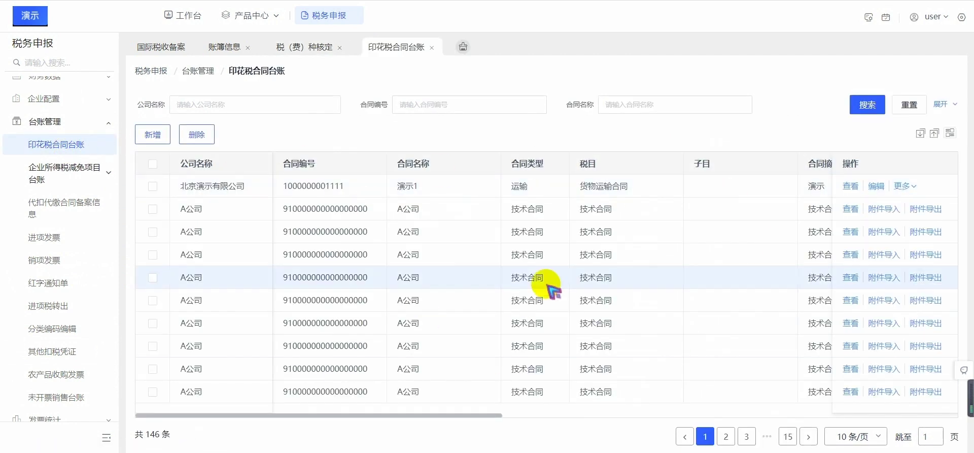
pyautogui.click(154, 136)
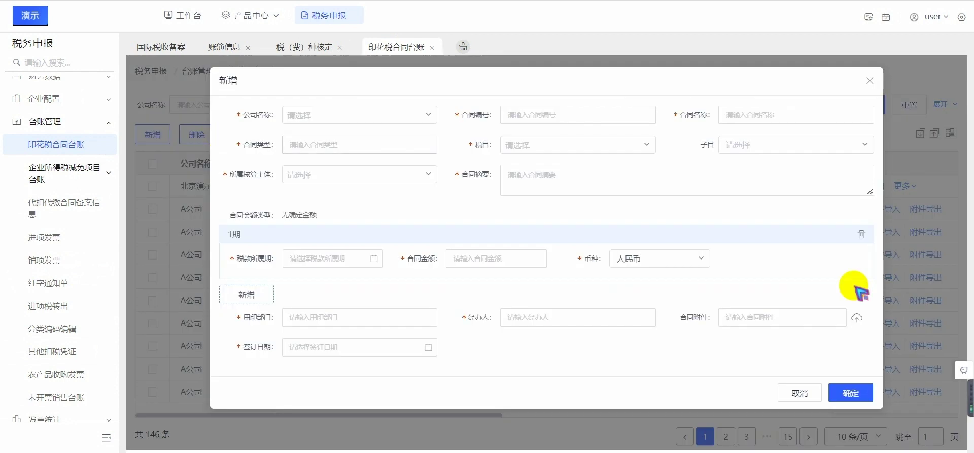
pyautogui.click(799, 394)
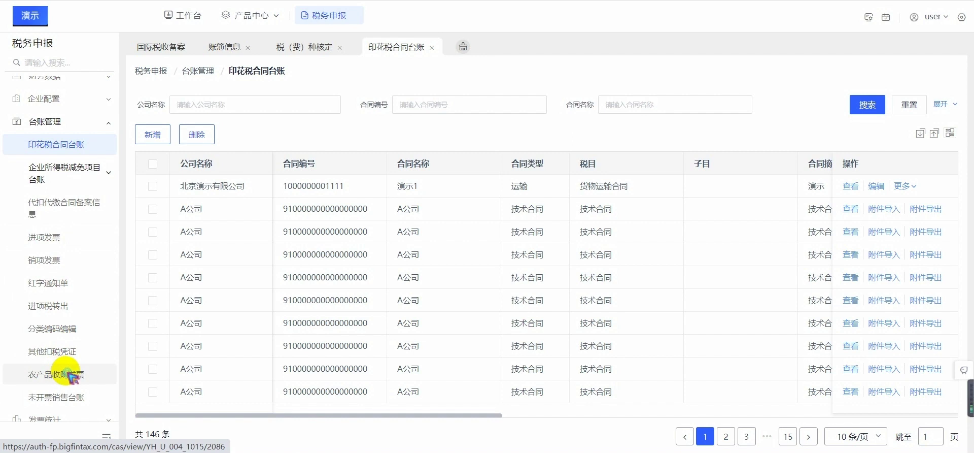
# Step: View the contract ledger's 导入 dialog without importing a file, and export the contract list to an .xls file
pyautogui.click(921, 134)
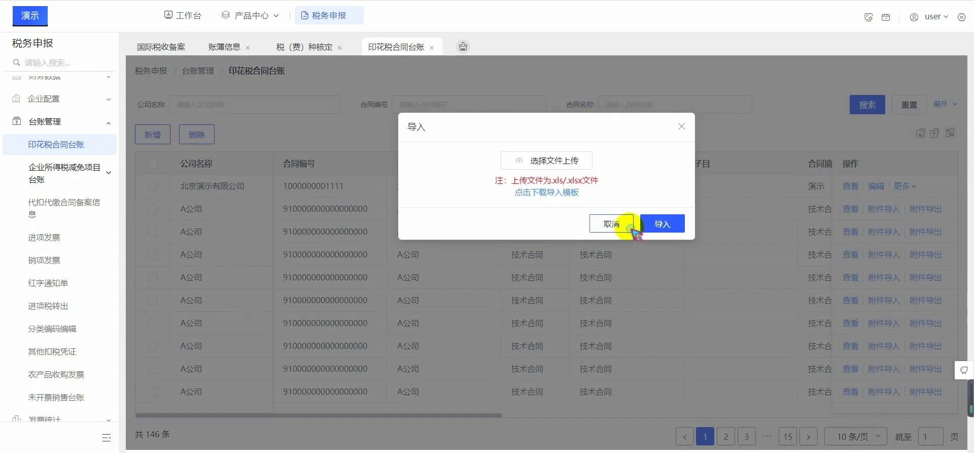
pyautogui.click(631, 223)
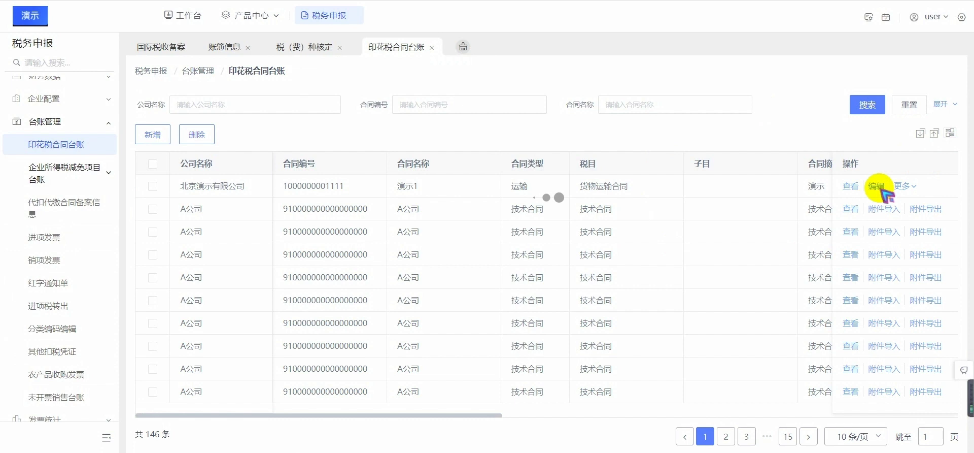
pyautogui.click(933, 133)
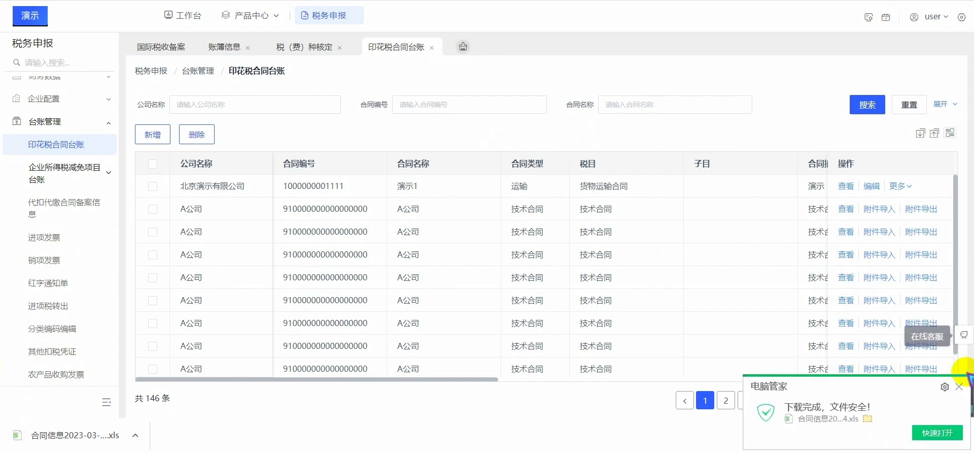
pyautogui.click(959, 387)
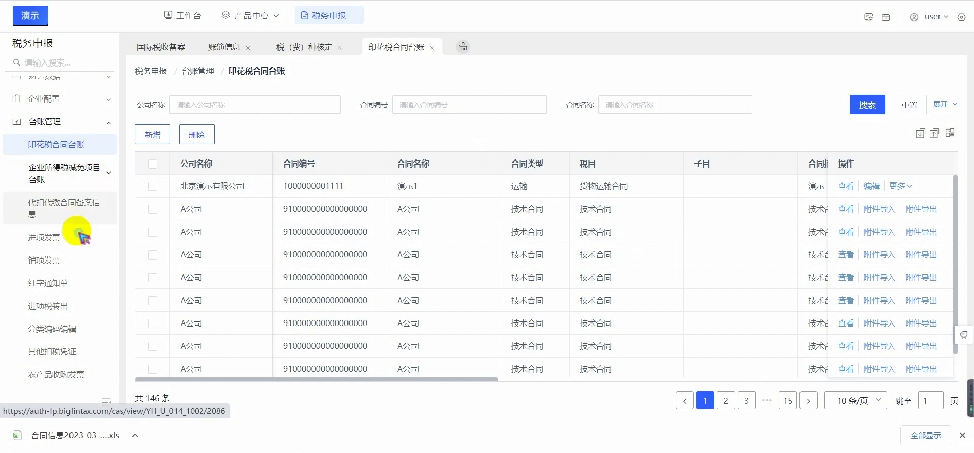
# Step: Open 工作底稿 under 数据生成 and view the 填写 form of A公司1410014餐厅's 财务报表 without entering data
pyautogui.click(65, 123)
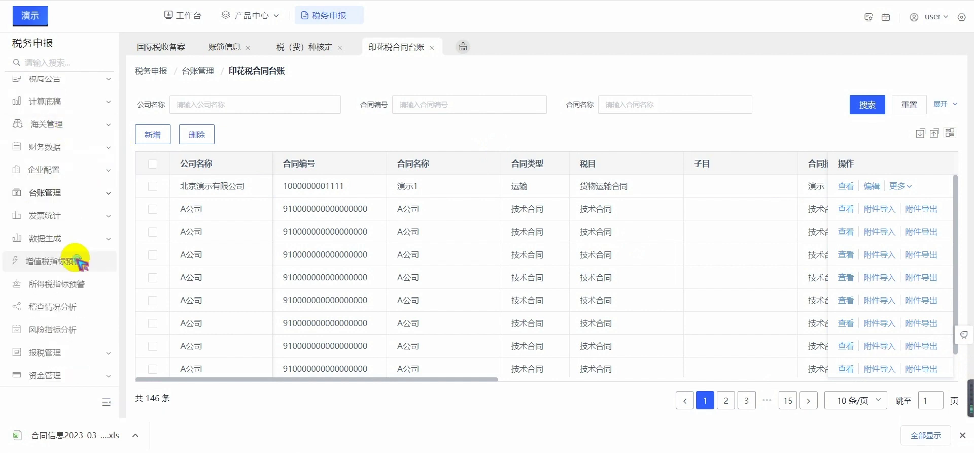
pyautogui.click(65, 239)
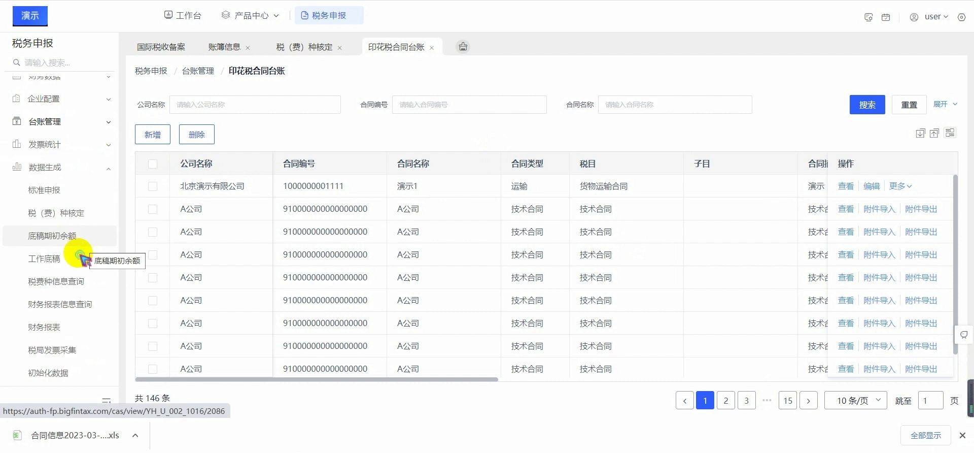
pyautogui.click(81, 260)
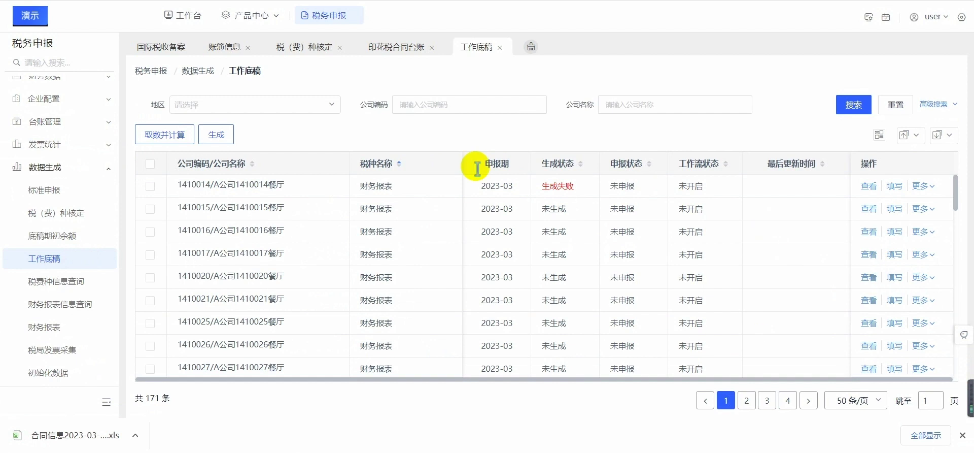
pyautogui.click(150, 163)
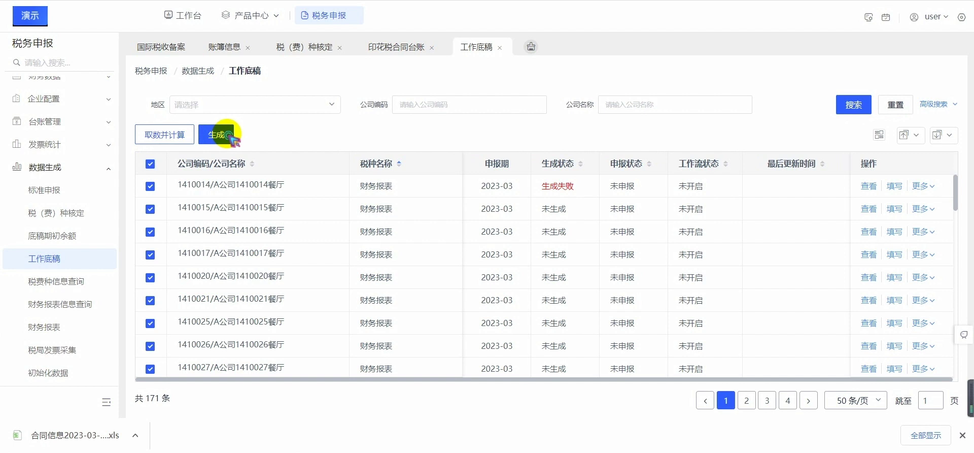
pyautogui.click(898, 187)
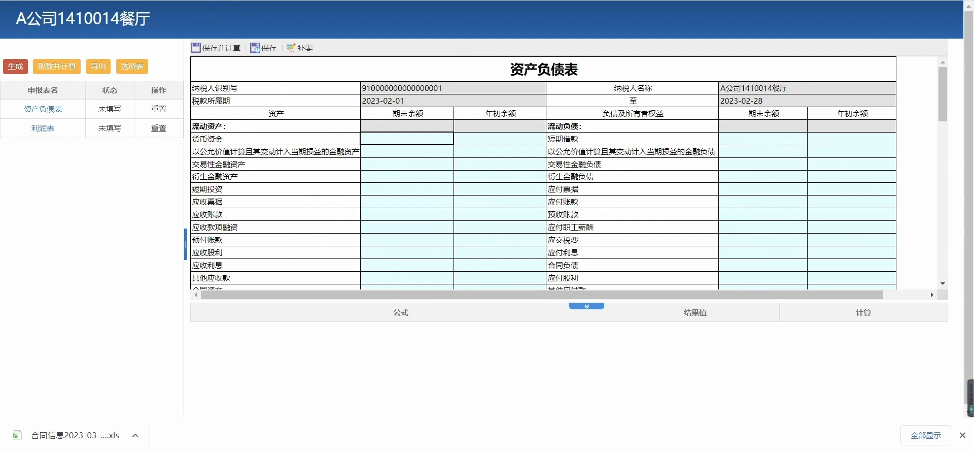
pyautogui.hotkey('ctrl', 'w')
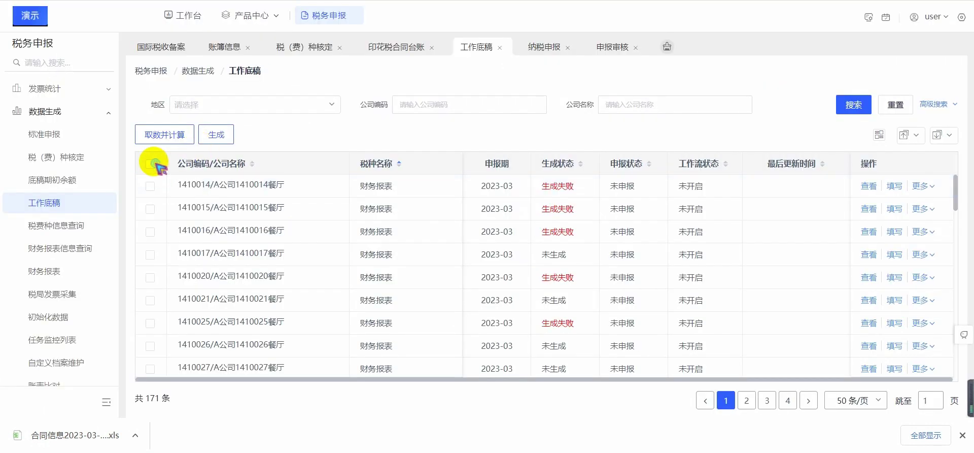
# Step: Filter the working papers by company name 演示 and select all results for 生成
pyautogui.click(152, 164)
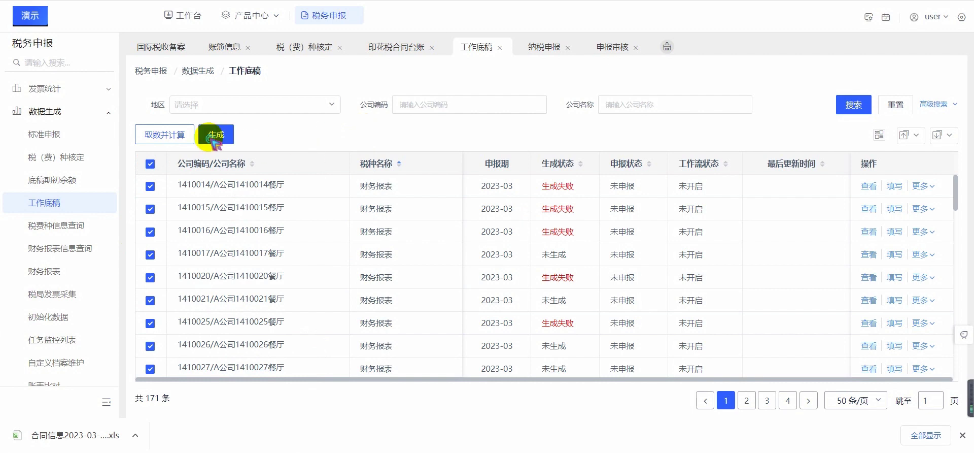
pyautogui.click(635, 104)
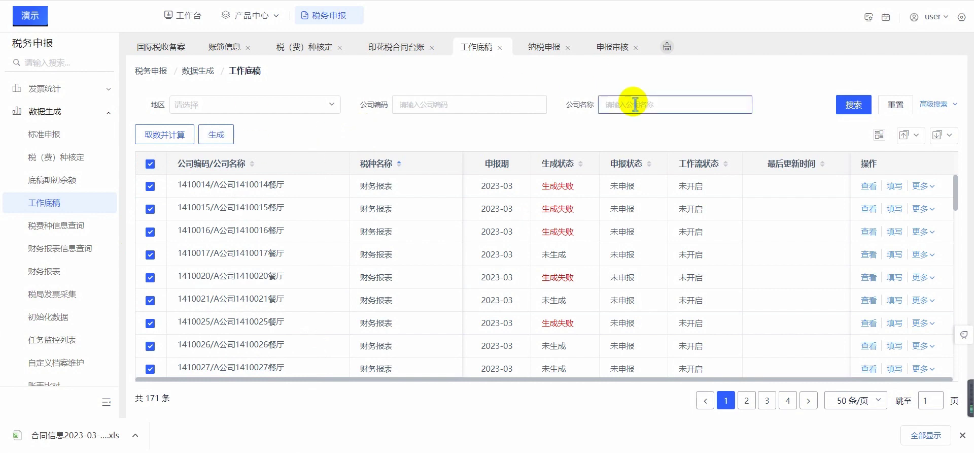
pyautogui.write('演示')
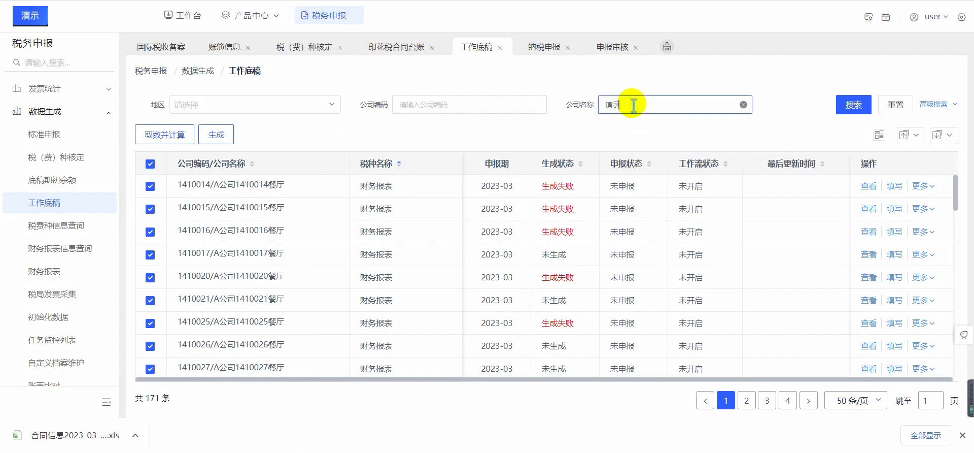
pyautogui.press('Return')
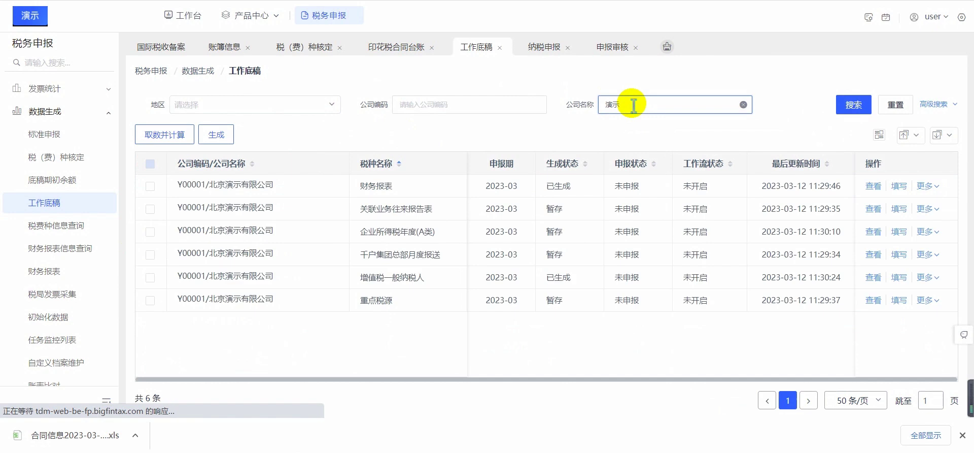
pyautogui.click(151, 163)
pyautogui.click(224, 135)
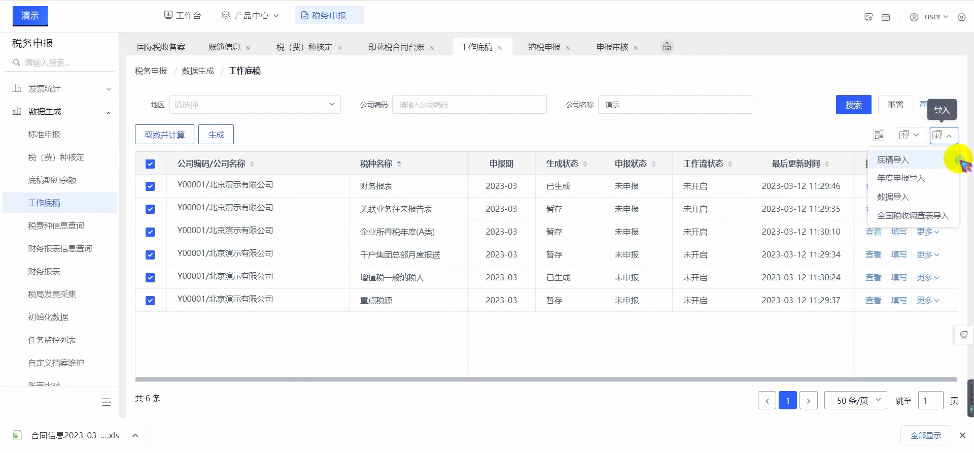
pyautogui.click(812, 359)
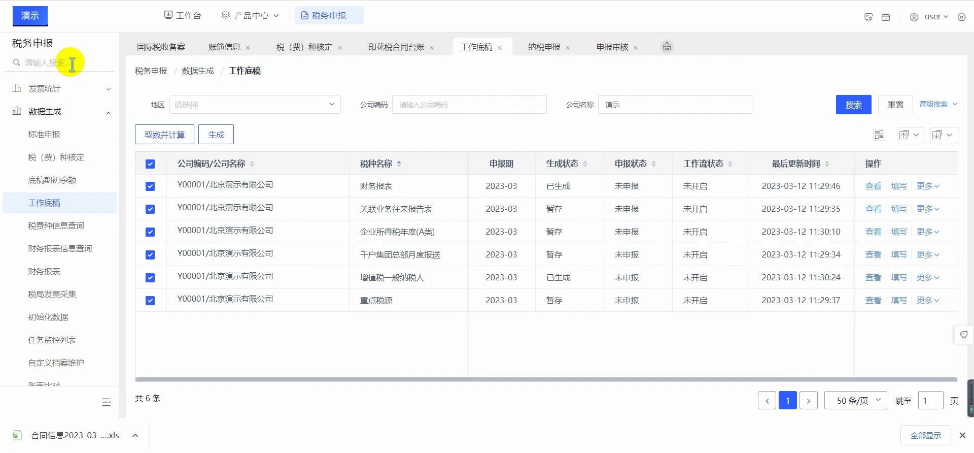
# Step: Open 纳税申报 under 报税管理, select all listed returns and examine the 申报, 扣款 and 提交 actions
pyautogui.click(76, 111)
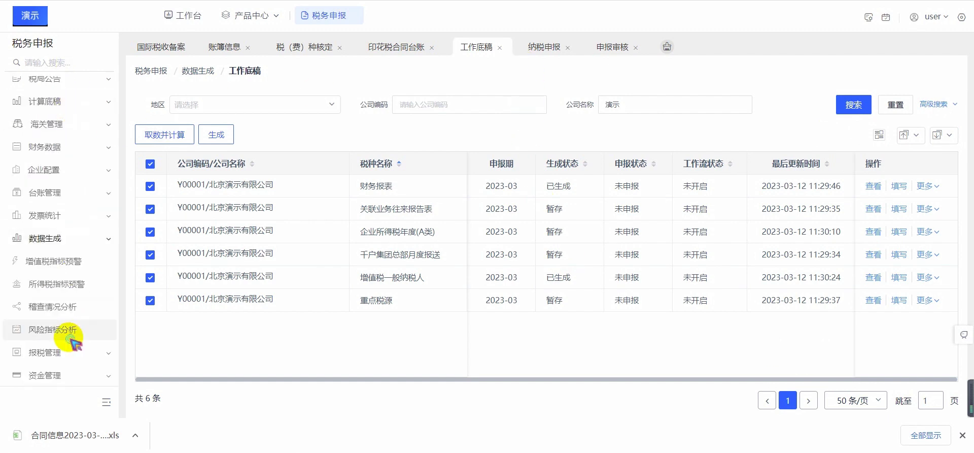
pyautogui.click(74, 270)
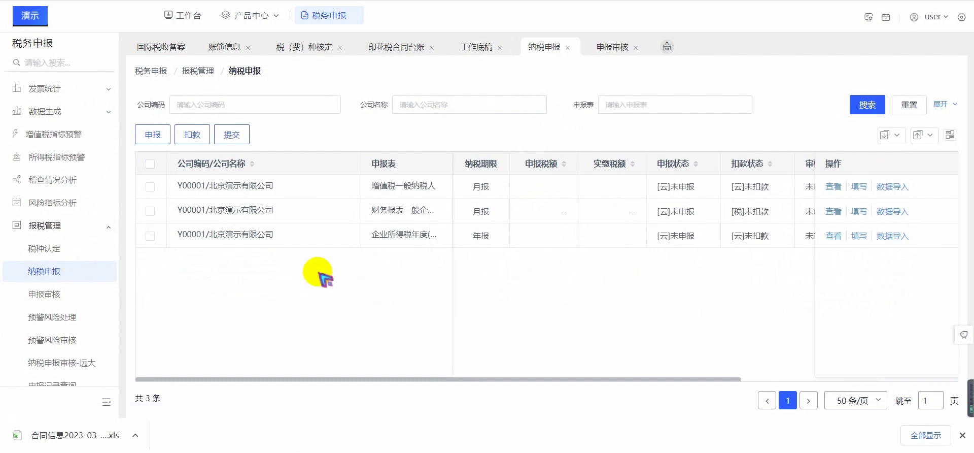
pyautogui.click(150, 135)
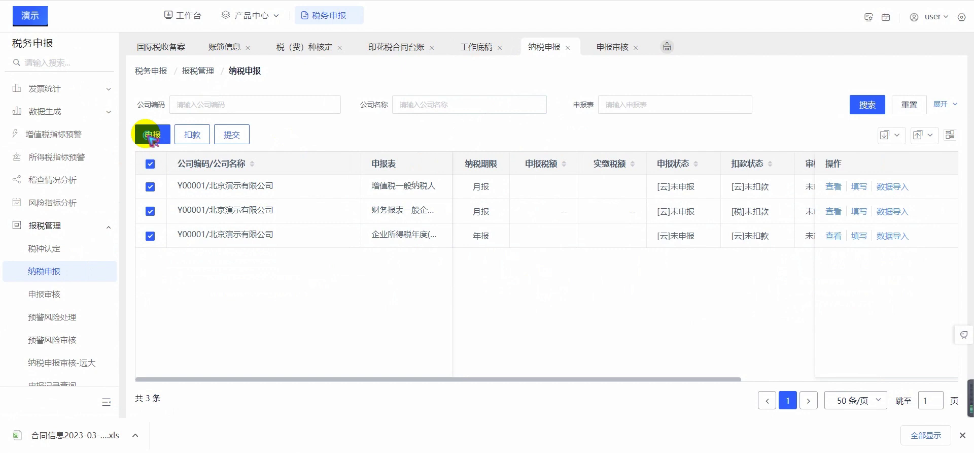
pyautogui.click(205, 136)
pyautogui.click(239, 137)
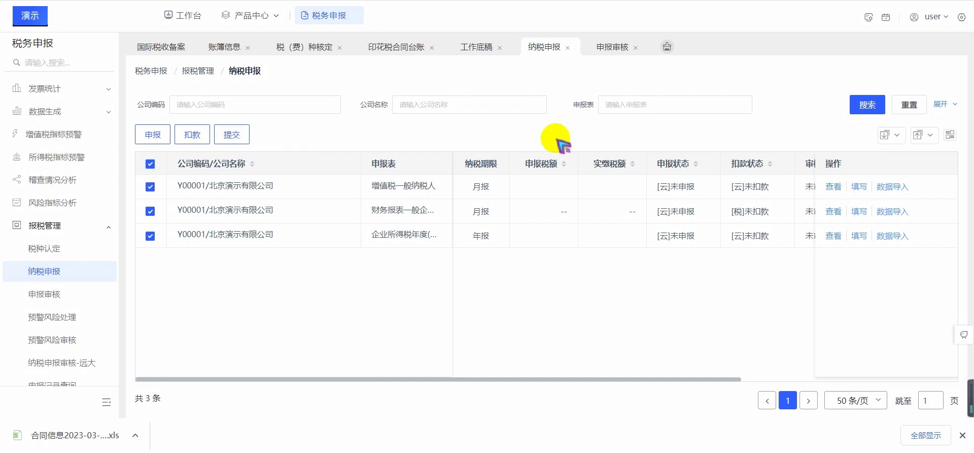
# Step: Open 申报审核 under 报税管理 and view the 审核状态 filter options without choosing one
pyautogui.click(77, 295)
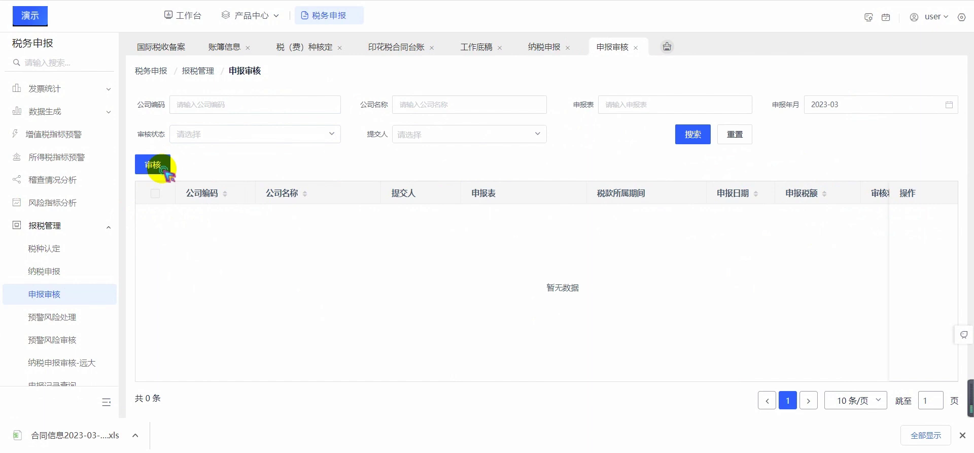
pyautogui.click(231, 135)
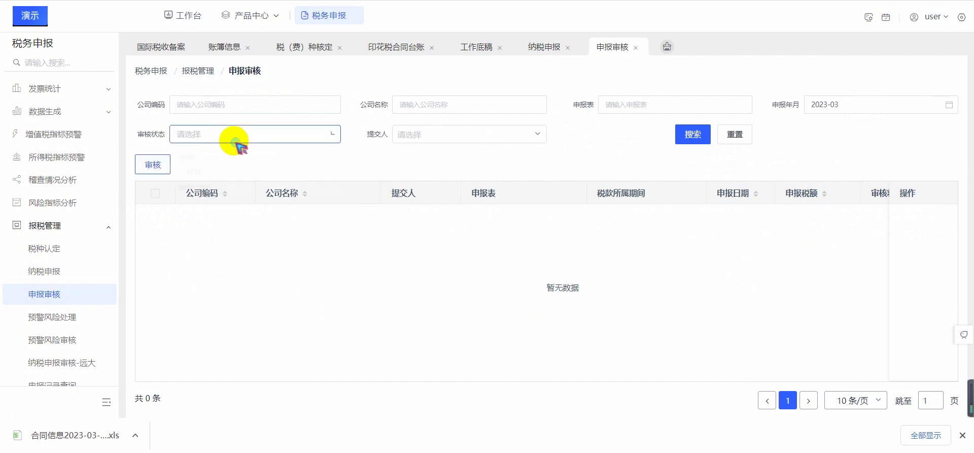
pyautogui.click(208, 269)
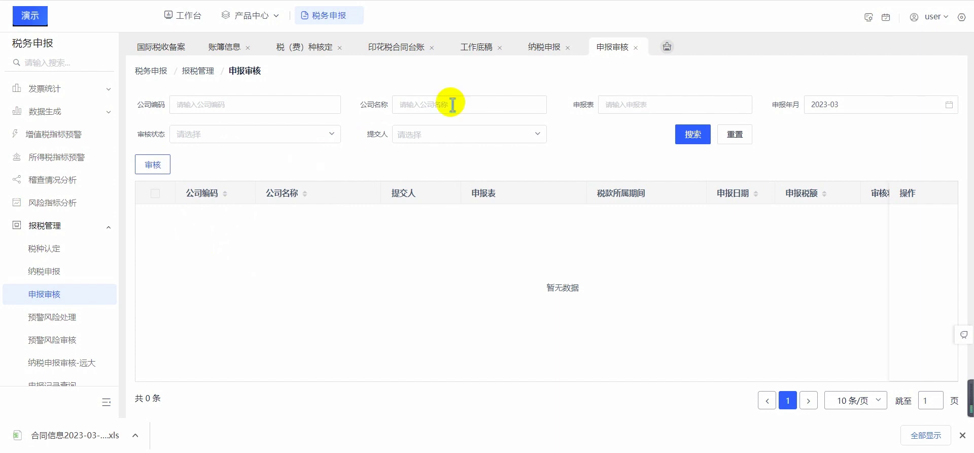
# Step: Return to the 纳税申报 page and reselect all listed returns for 申报
pyautogui.click(555, 50)
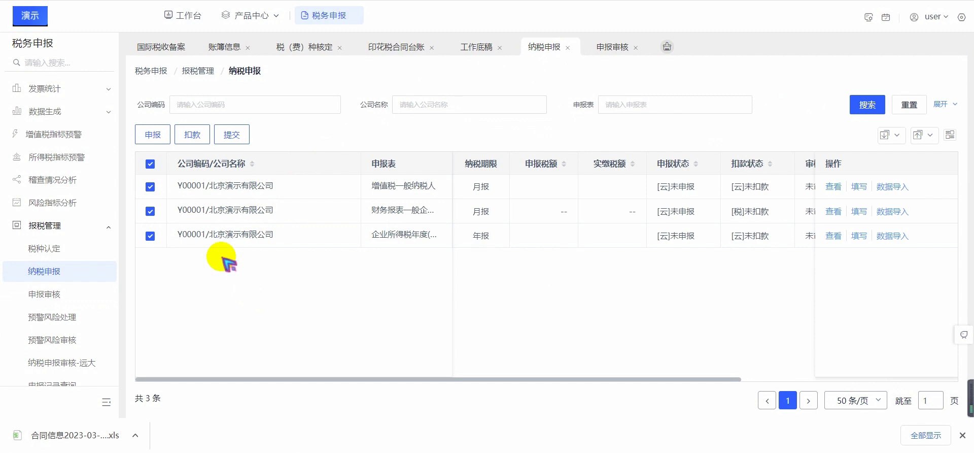
pyautogui.click(159, 143)
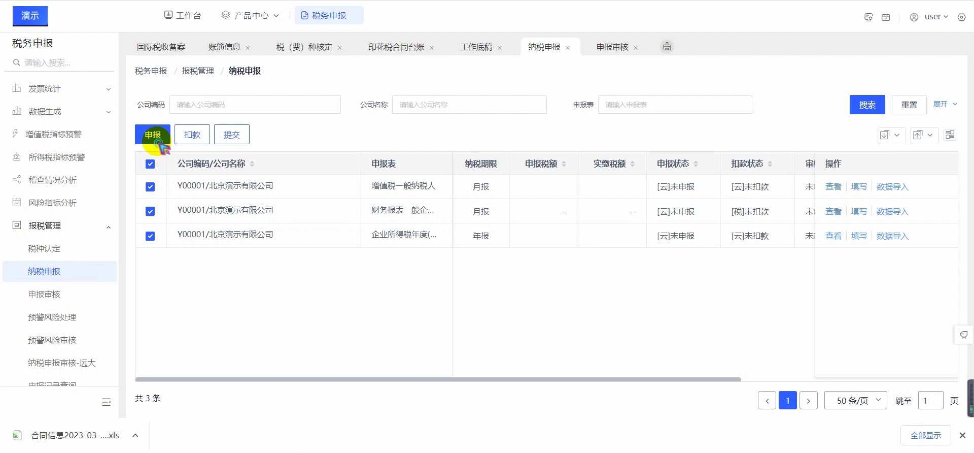
pyautogui.click(150, 163)
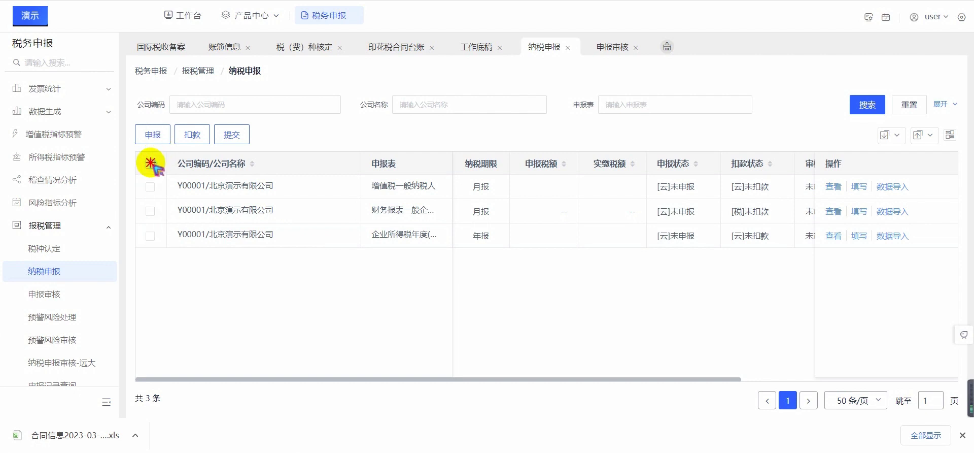
pyautogui.click(150, 164)
pyautogui.click(152, 134)
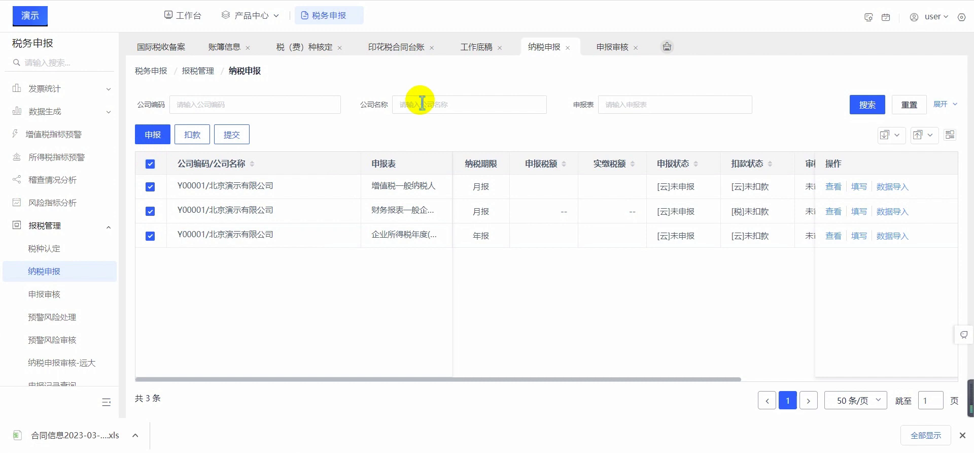
# Step: Expand the 纳税申报 search filters, examine the 增值税汇总 and 所得税汇总 options, and collapse the filters again
pyautogui.click(947, 104)
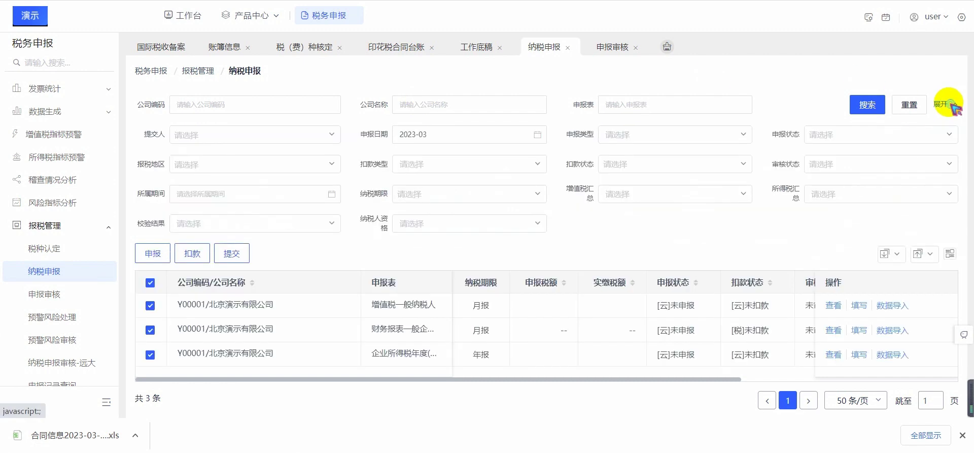
pyautogui.click(698, 199)
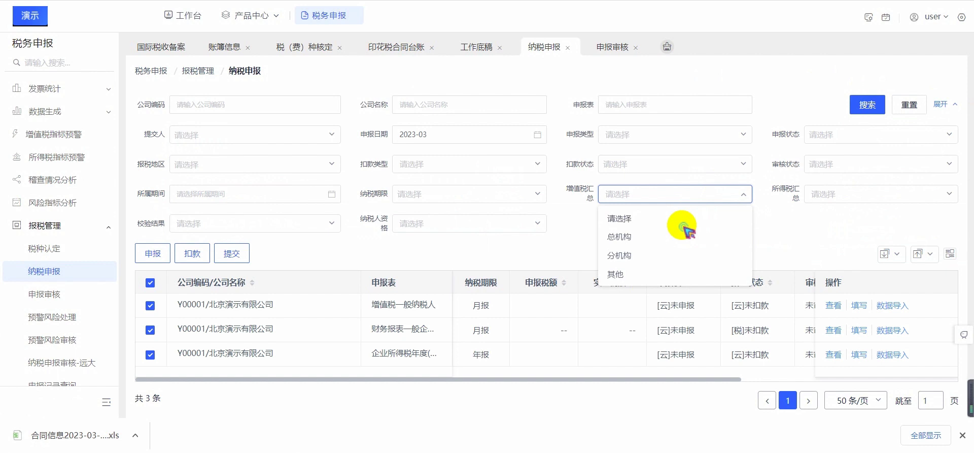
pyautogui.click(835, 193)
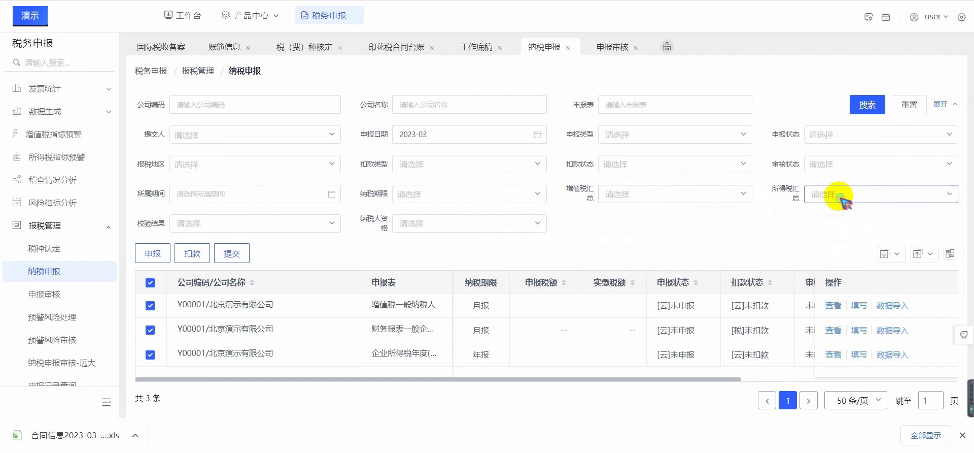
pyautogui.click(845, 196)
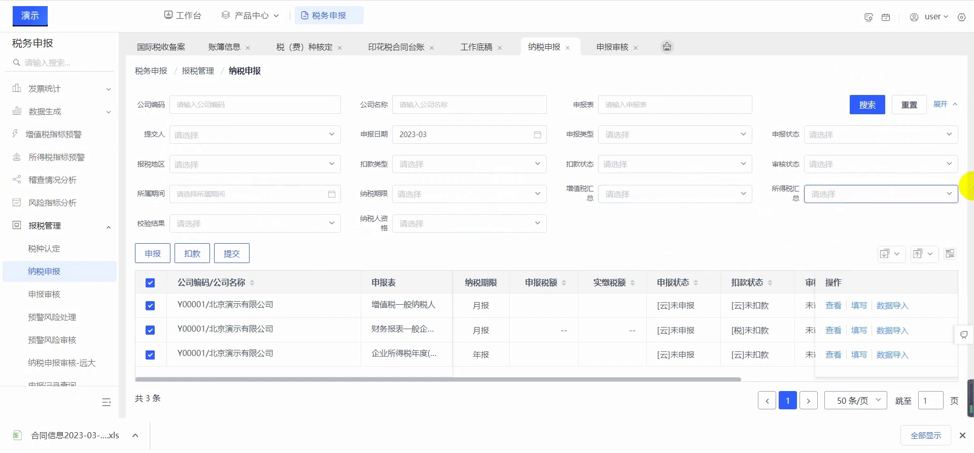
pyautogui.click(947, 106)
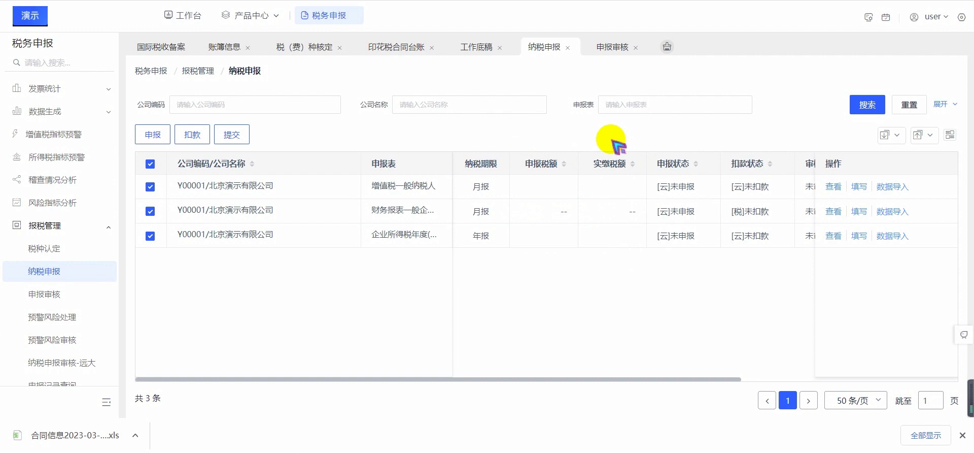
# Step: Open 申报资料下载 under 报税管理 and select all listed company records for 凭证下载
pyautogui.scroll(-1, 84, 311)
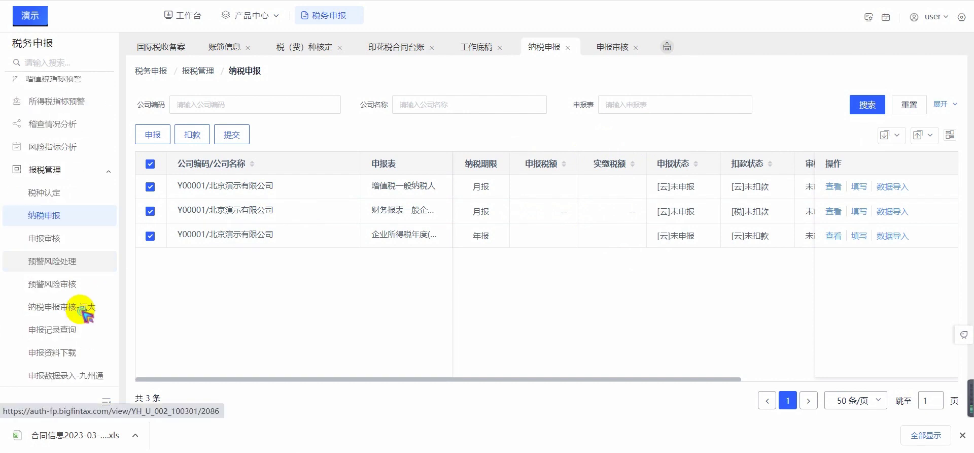
pyautogui.scroll(-1, 87, 315)
pyautogui.click(84, 279)
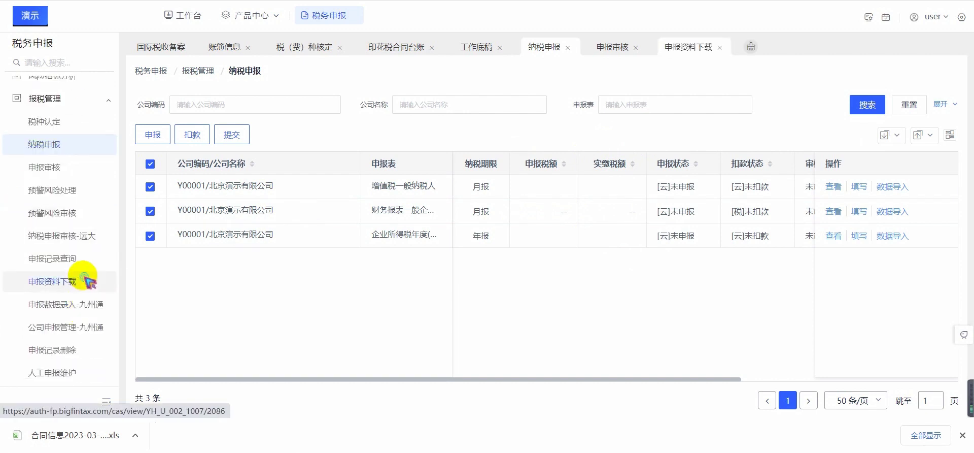
pyautogui.scroll(2, 86, 280)
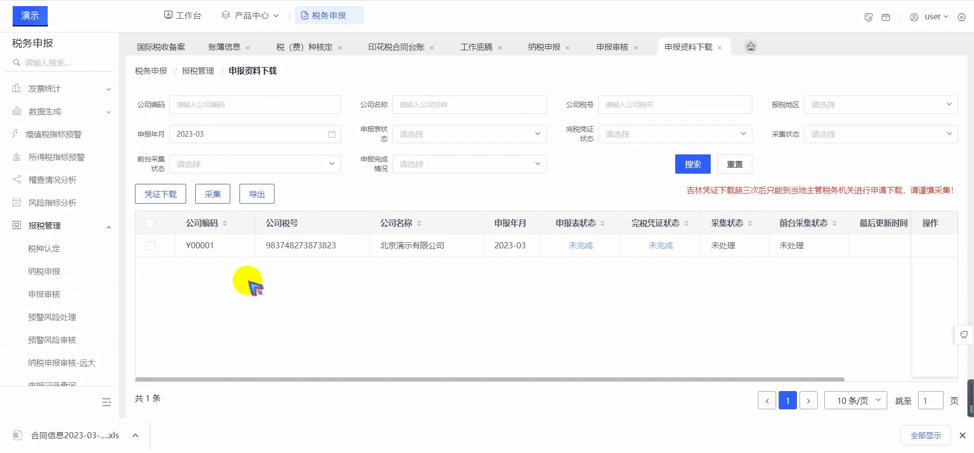
pyautogui.click(150, 223)
pyautogui.click(158, 200)
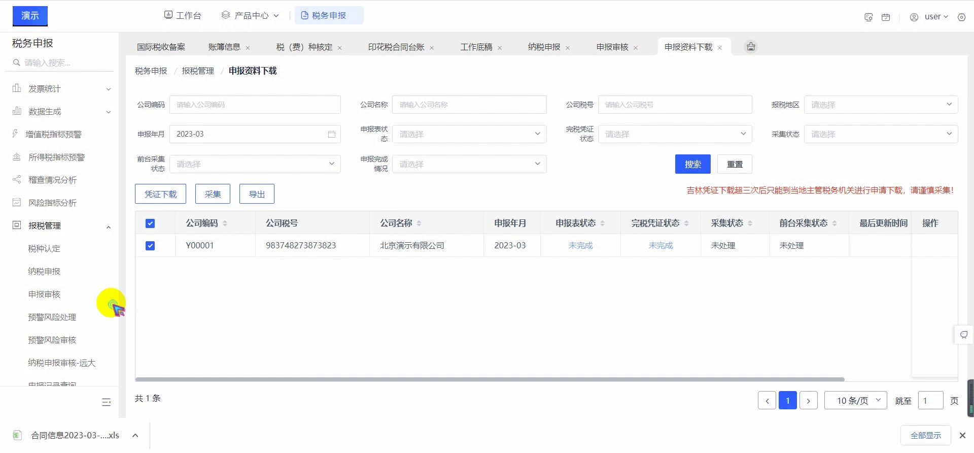
# Step: Open 申报记录查询 under 报税管理
pyautogui.scroll(-1, 95, 311)
pyautogui.scroll(-2, 95, 312)
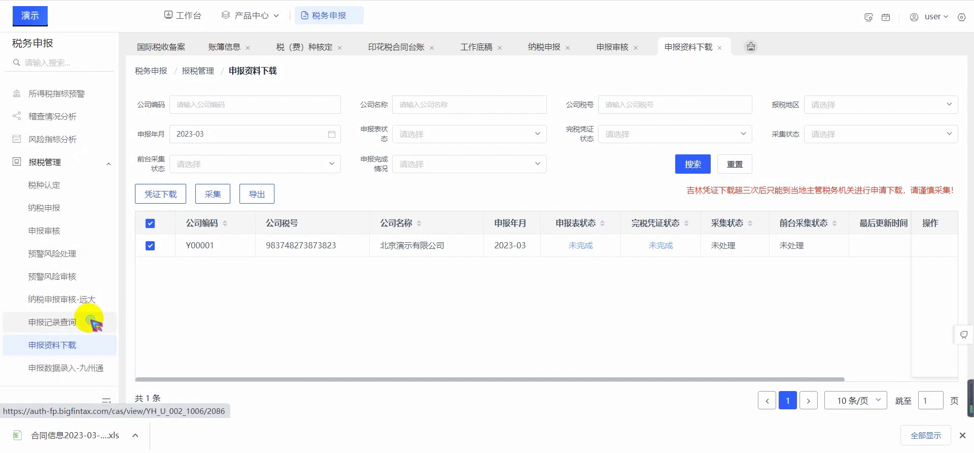
pyautogui.click(91, 322)
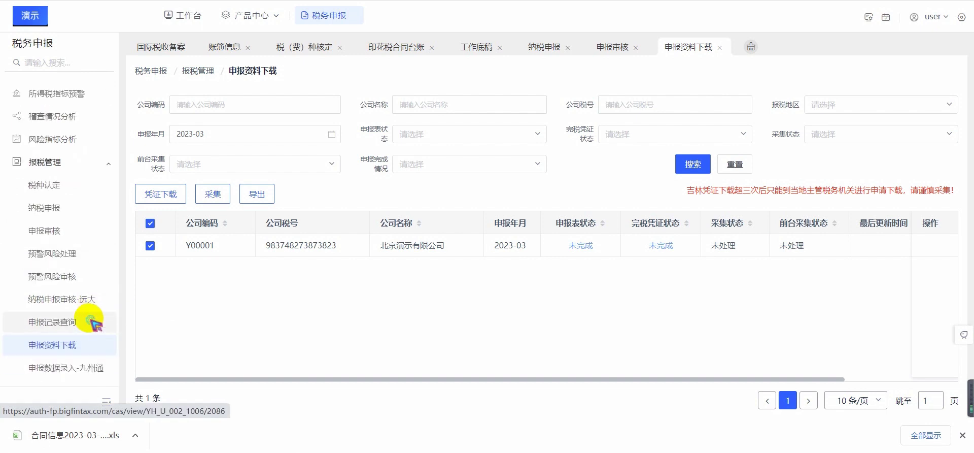